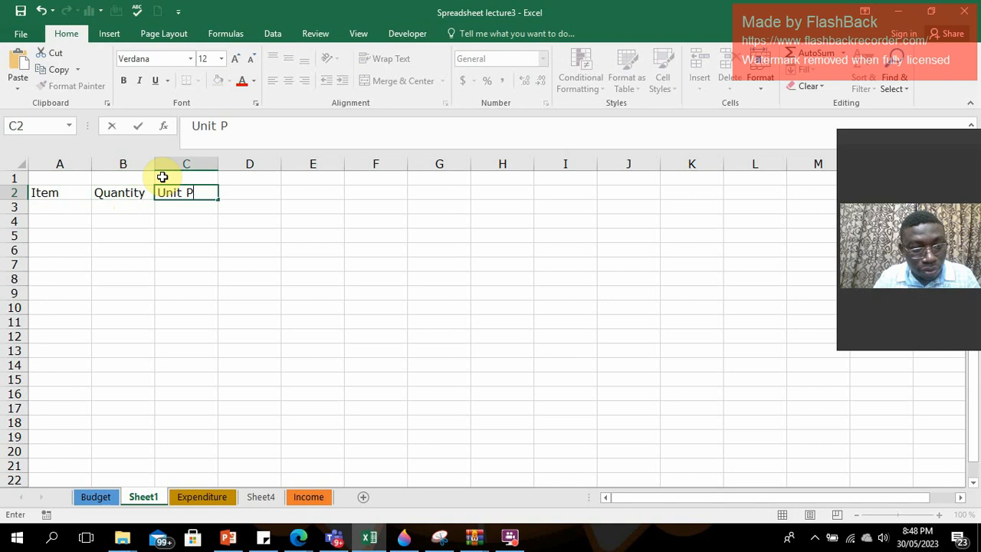
Add the headers Selling Price in D2 and Tax in E2, and fit column D's width to its header text.
left_click(242, 191)
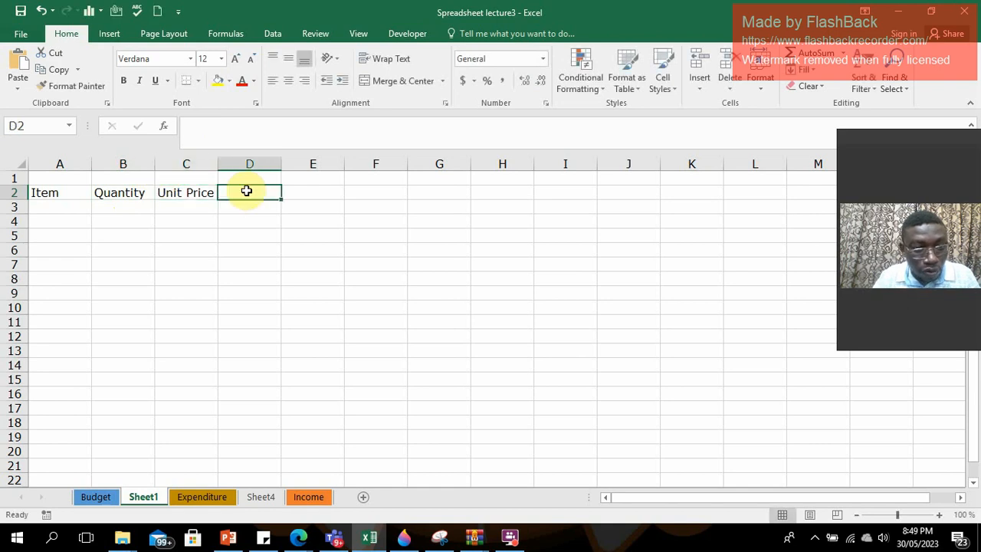
type("Sellin")
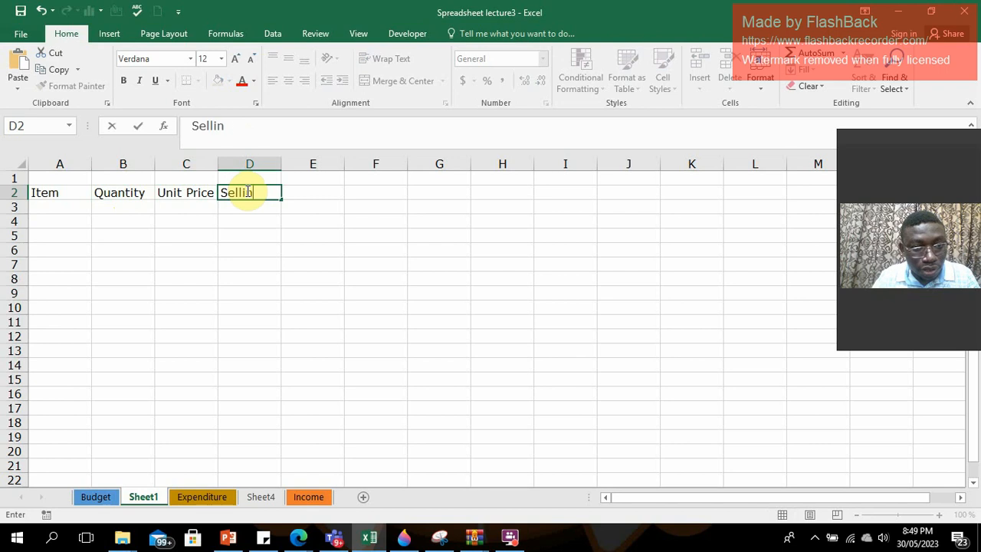
type("g Prin")
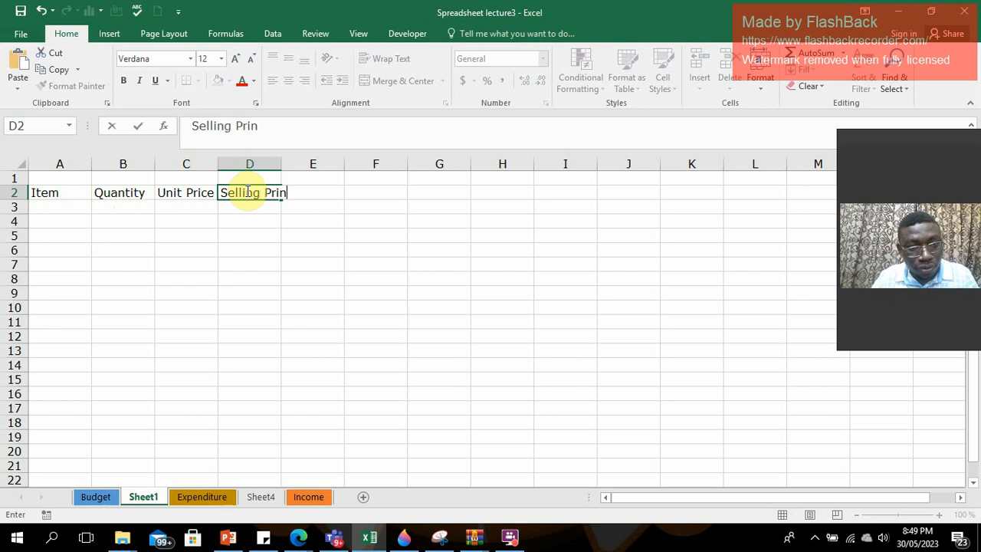
key("BackSpace")
type("ce")
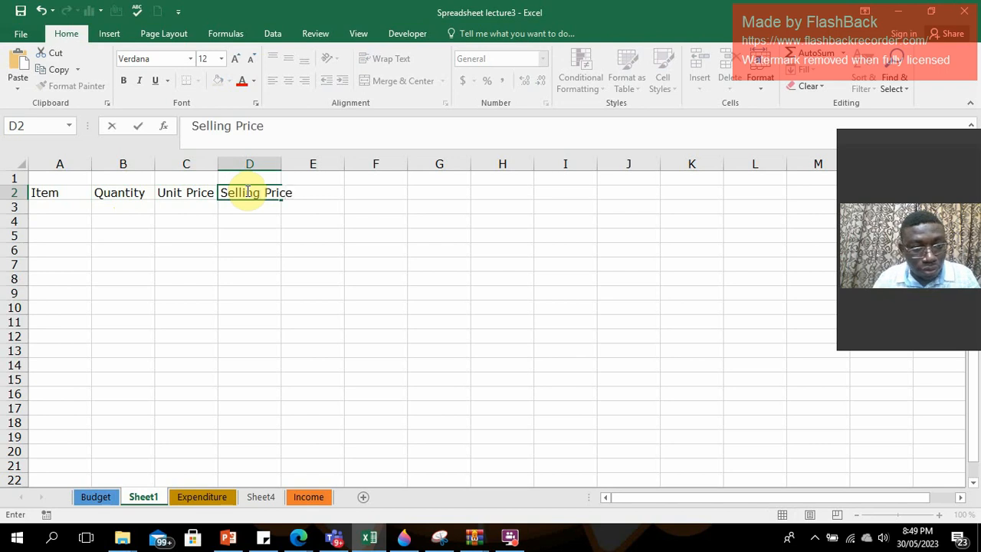
left_click(323, 190)
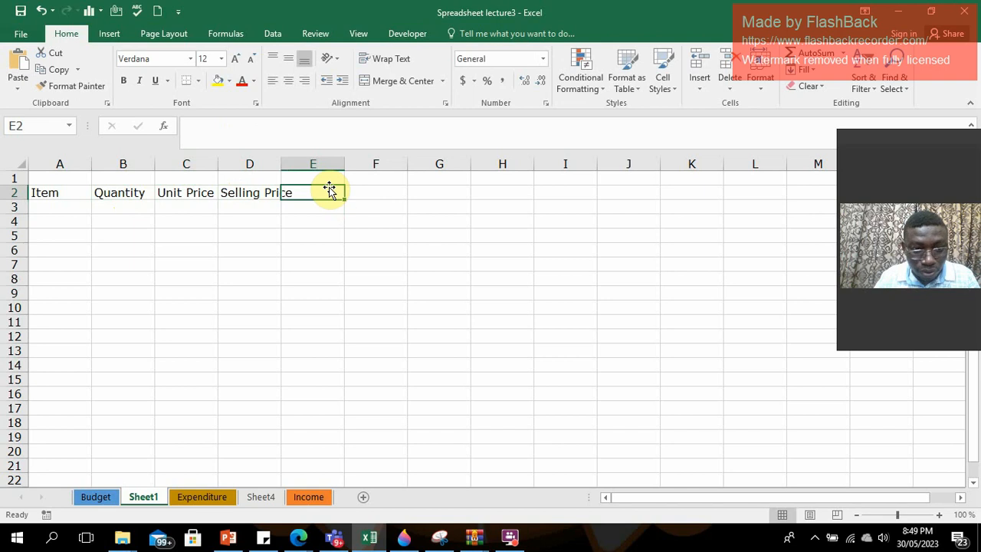
type("Tax")
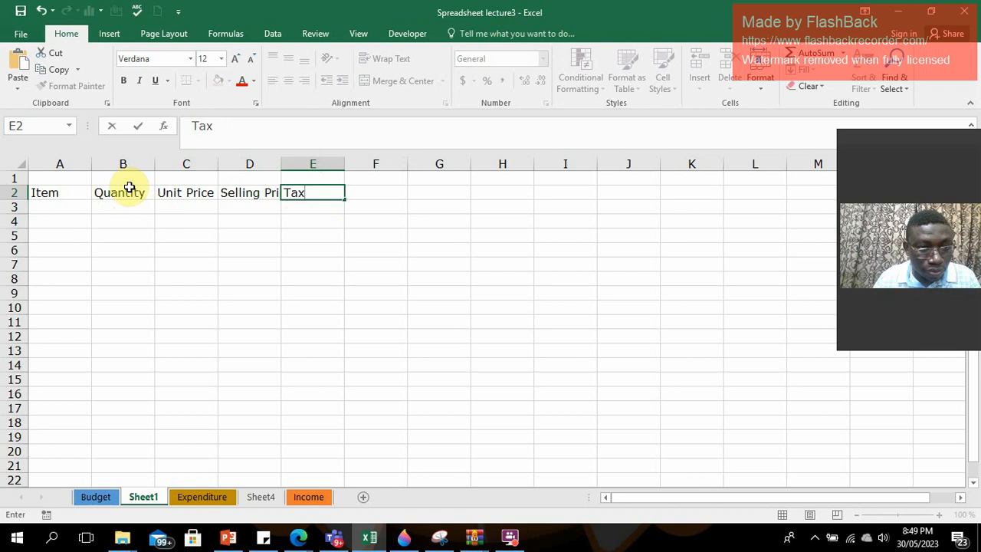
left_click(301, 163)
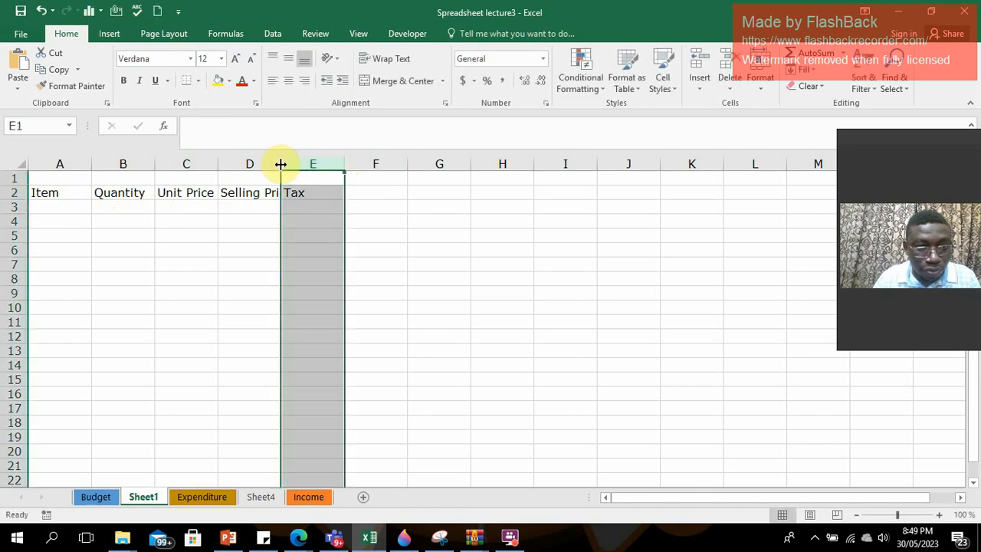
double_click(281, 163)
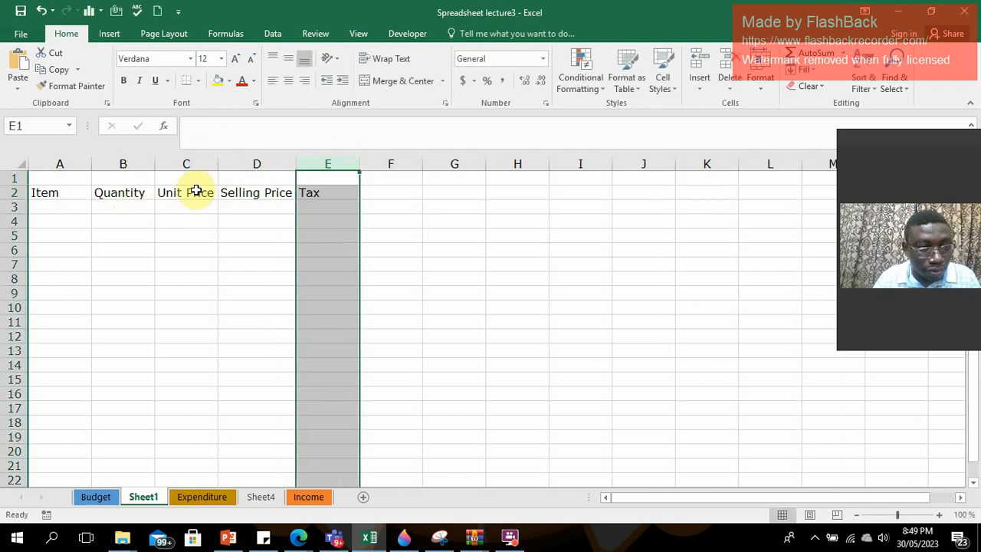
List Cement, Plywood, Nails and Wawa Board under Item in A3:A6, and fit column A's width to the names.
left_click(64, 207)
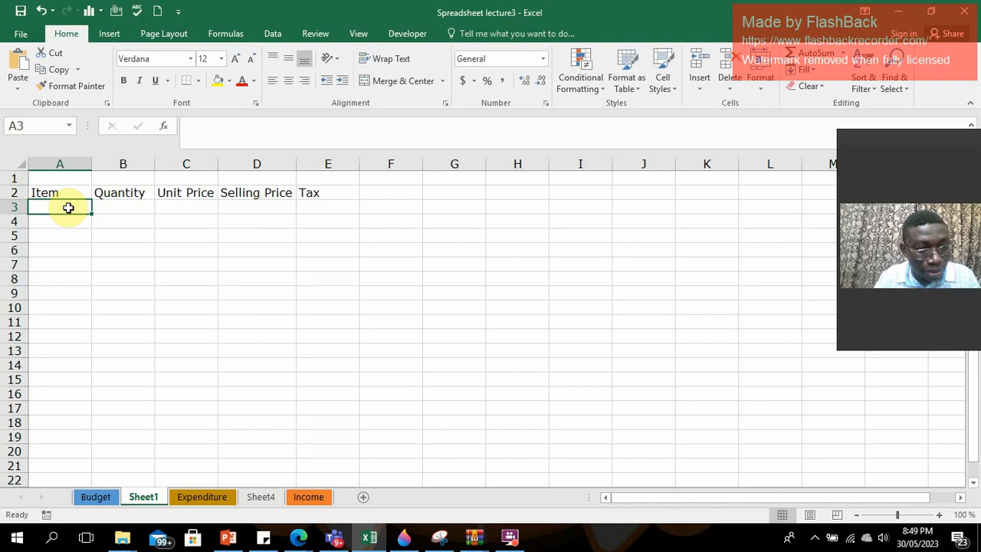
type("Cement")
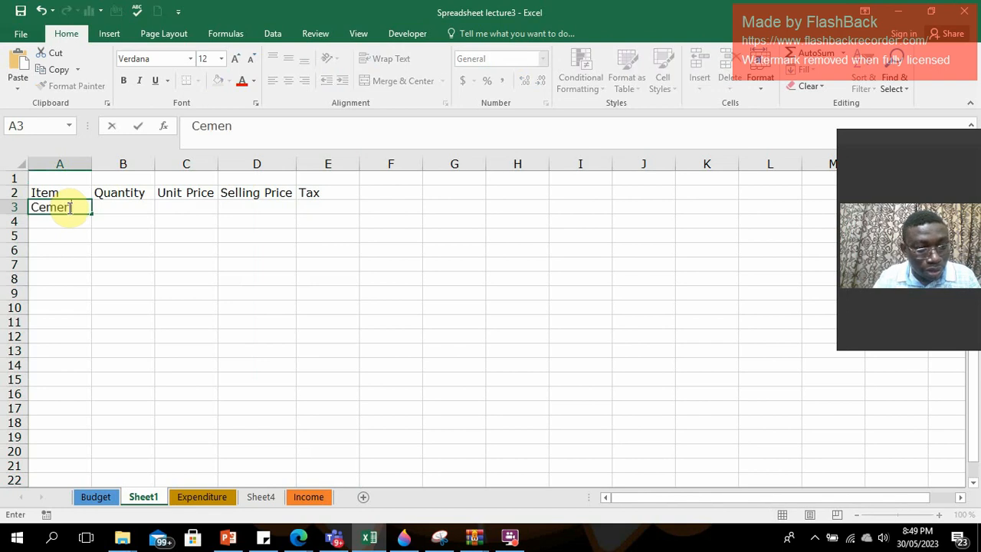
left_click(55, 222)
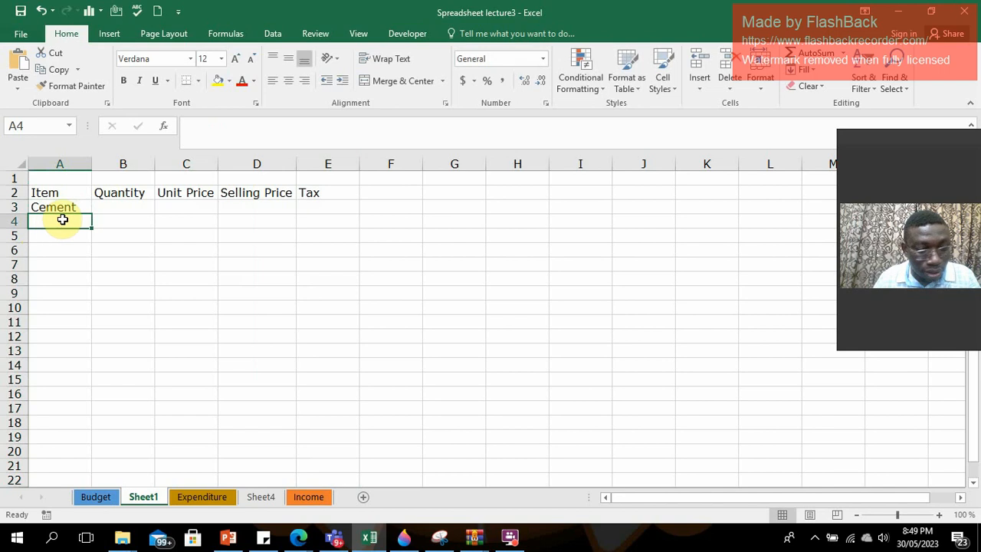
type("Plywo")
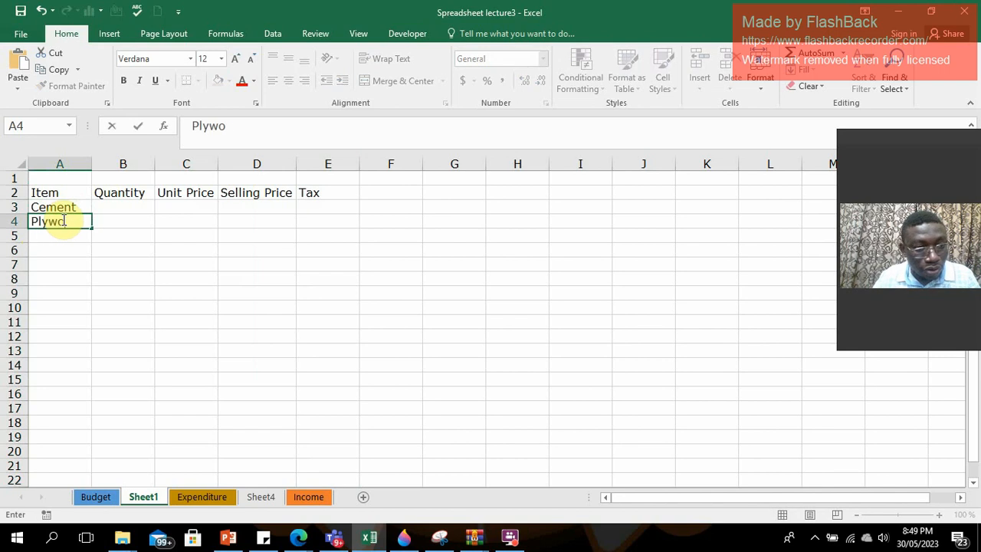
type("od")
left_click(62, 236)
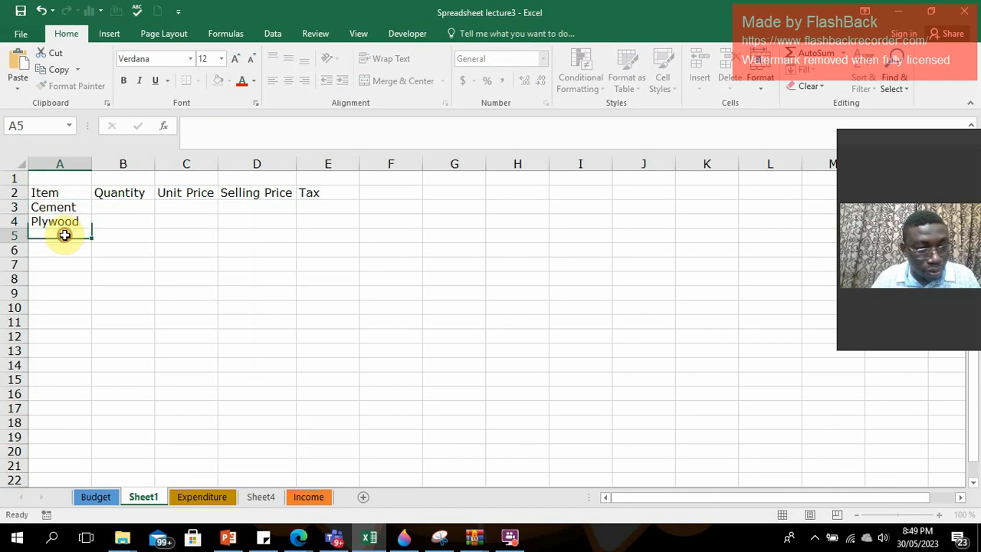
type("Nails")
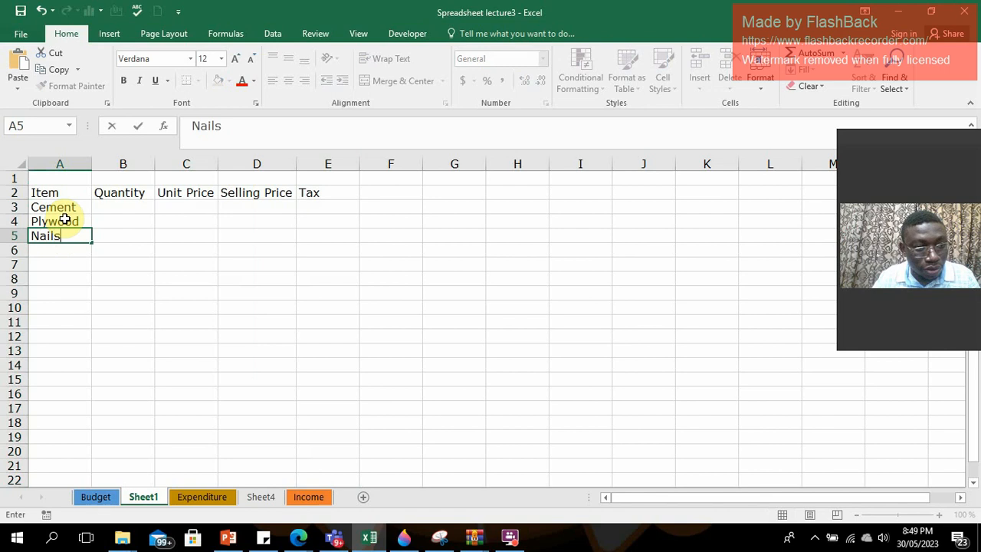
left_click(51, 246)
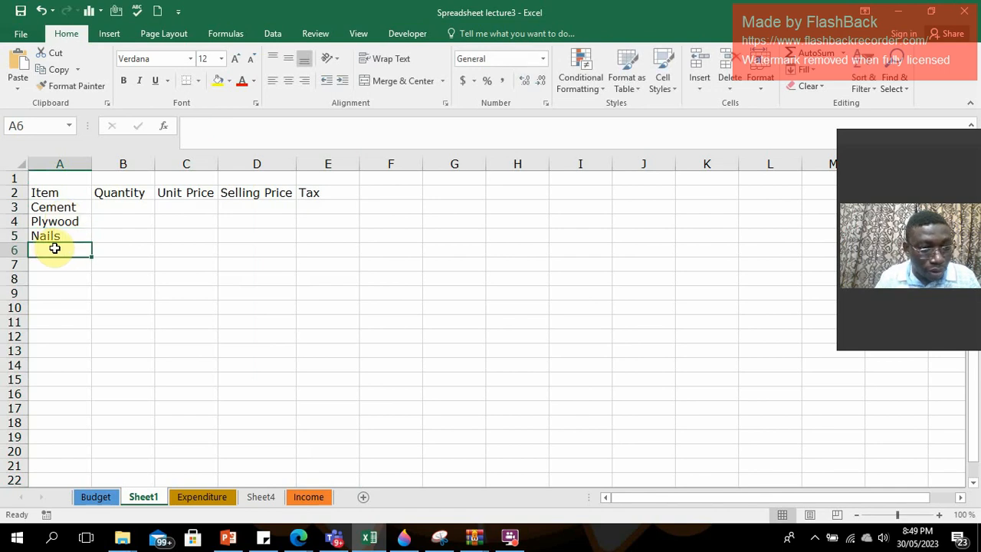
type("Wawa")
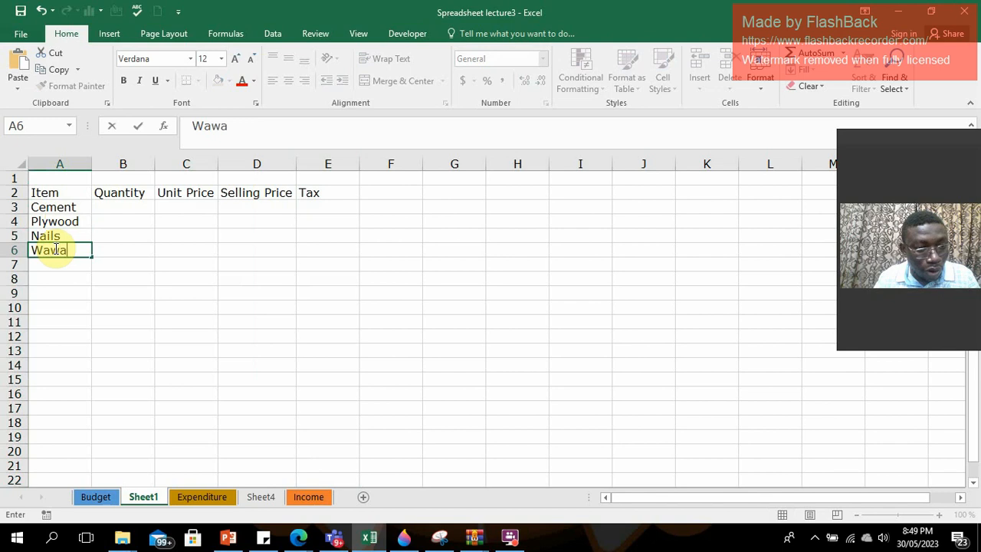
type(" Board")
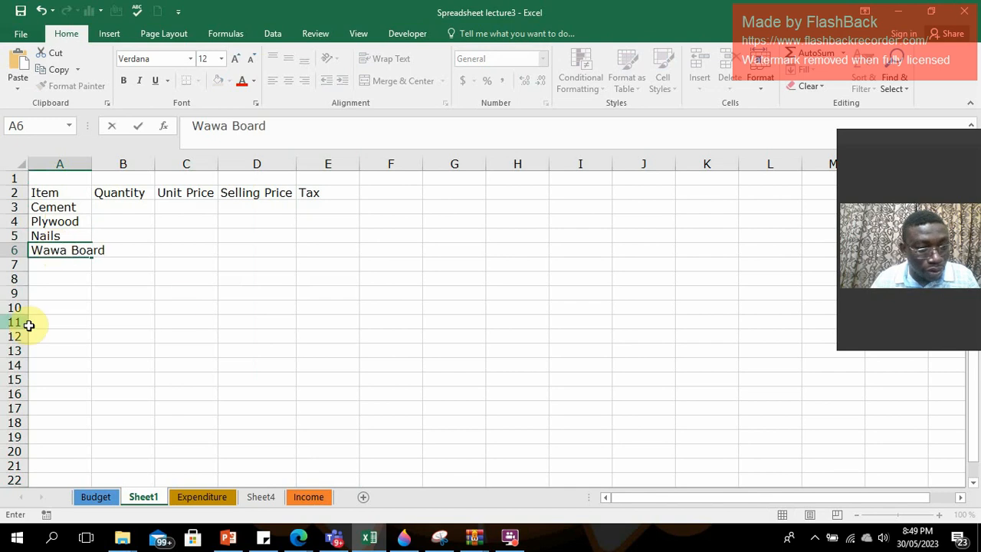
left_click(180, 278)
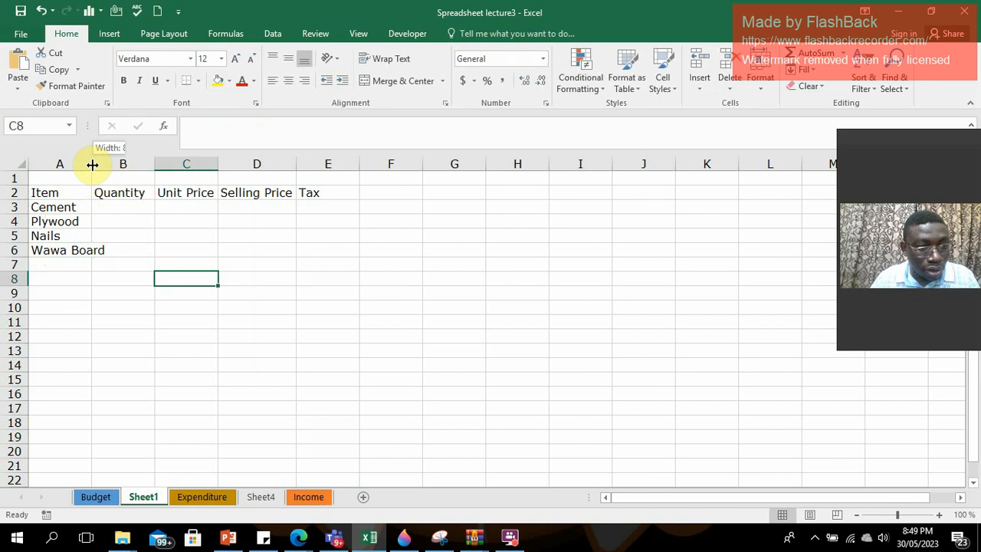
double_click(93, 164)
Enter quantity 100 and unit price 98 for Cement, and quantity 90 and unit price 120 for Plywood.
left_click(139, 206)
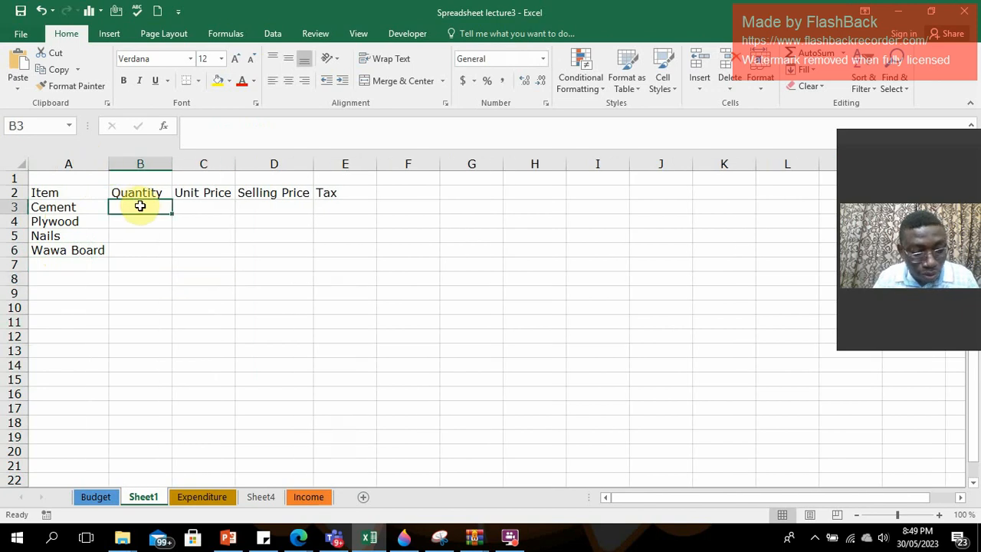
type("100")
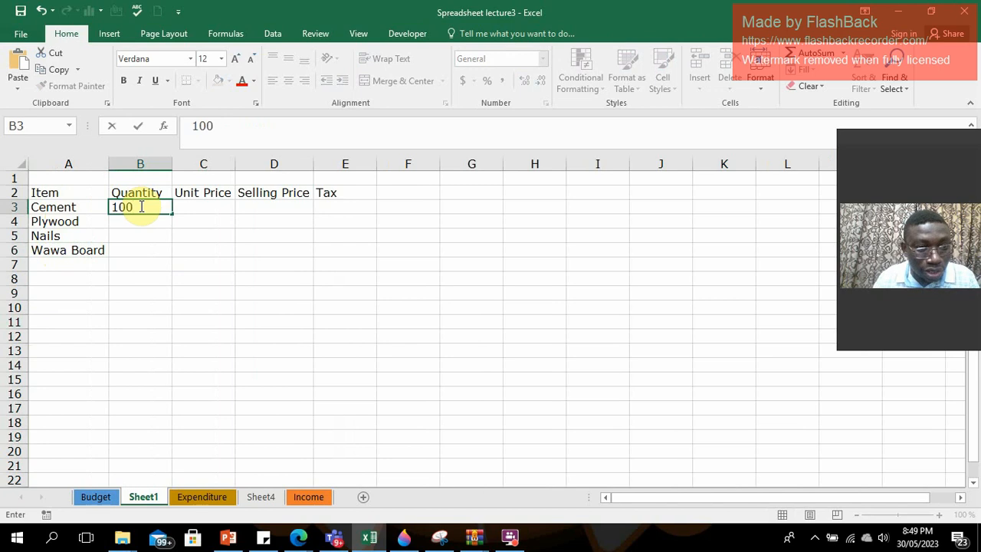
left_click(208, 204)
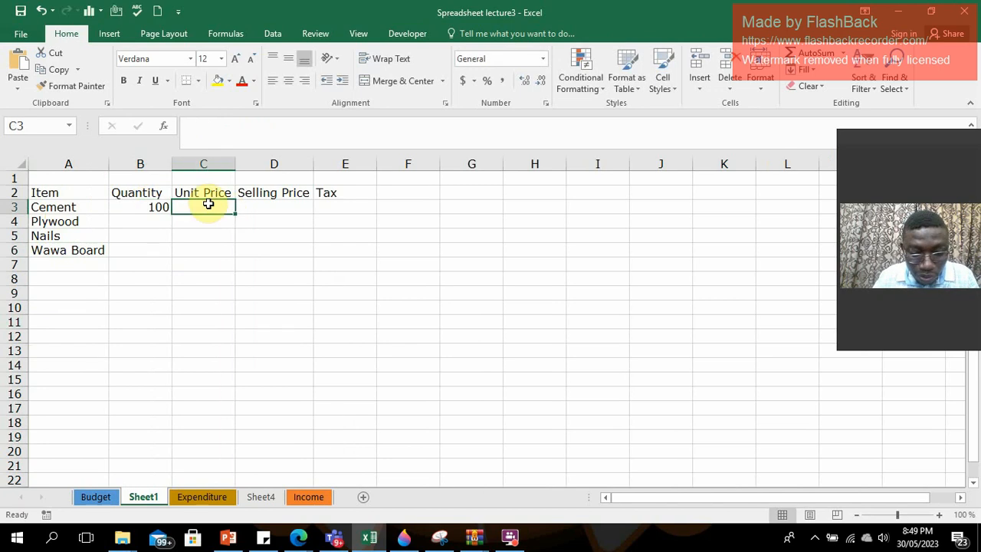
type("98")
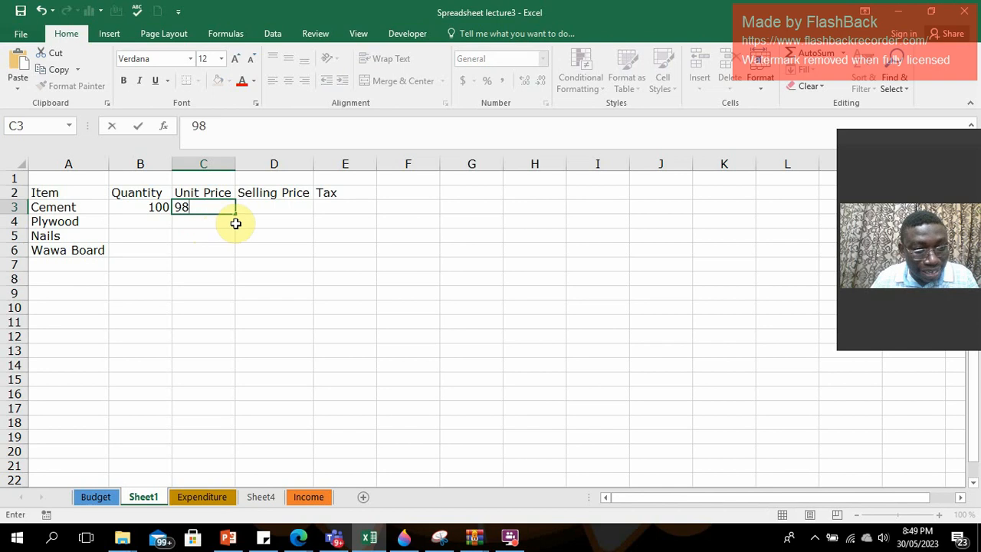
left_click(164, 222)
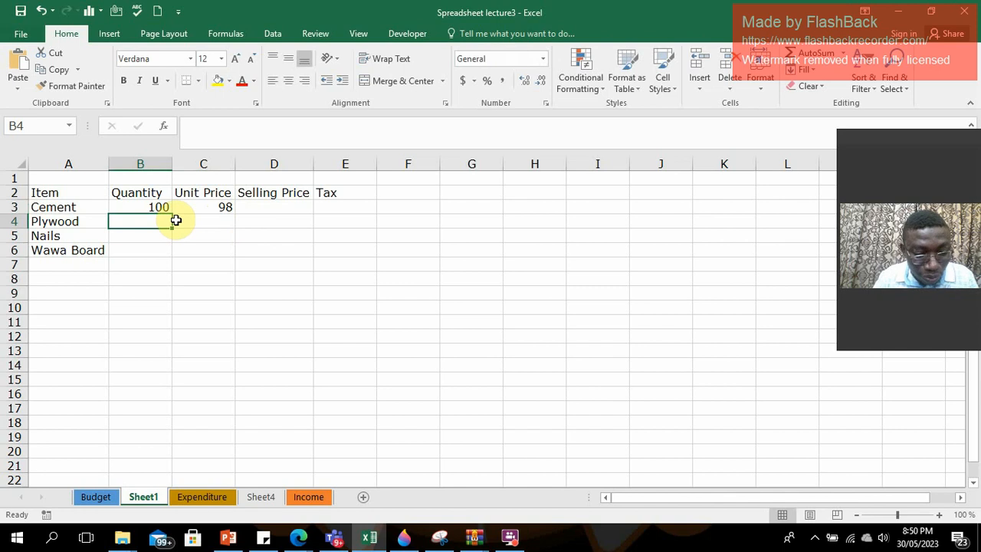
type("90")
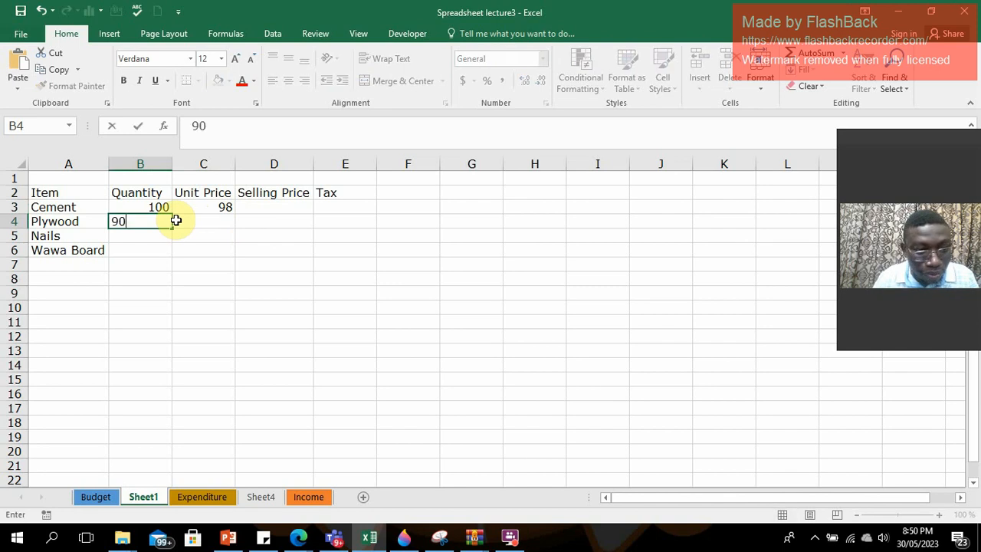
left_click(204, 222)
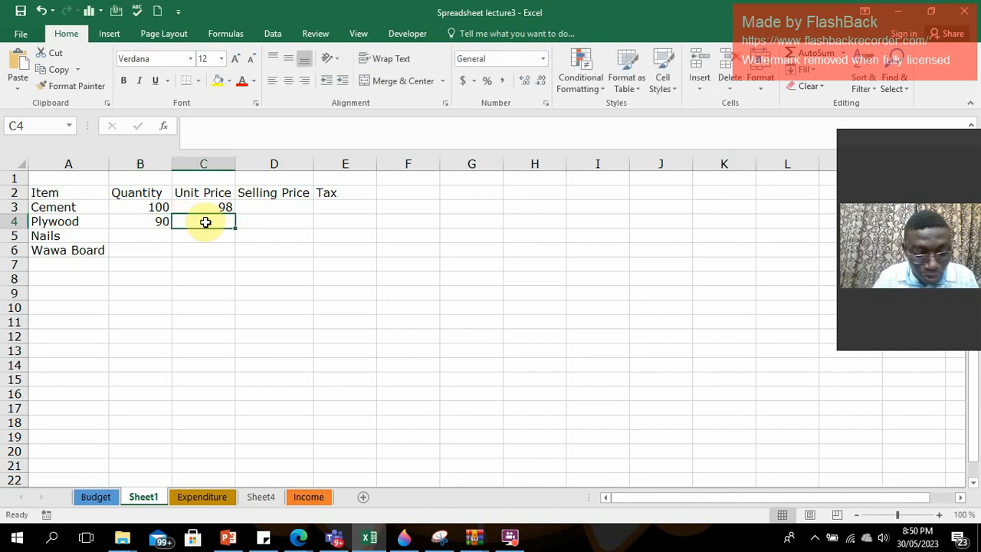
type("120")
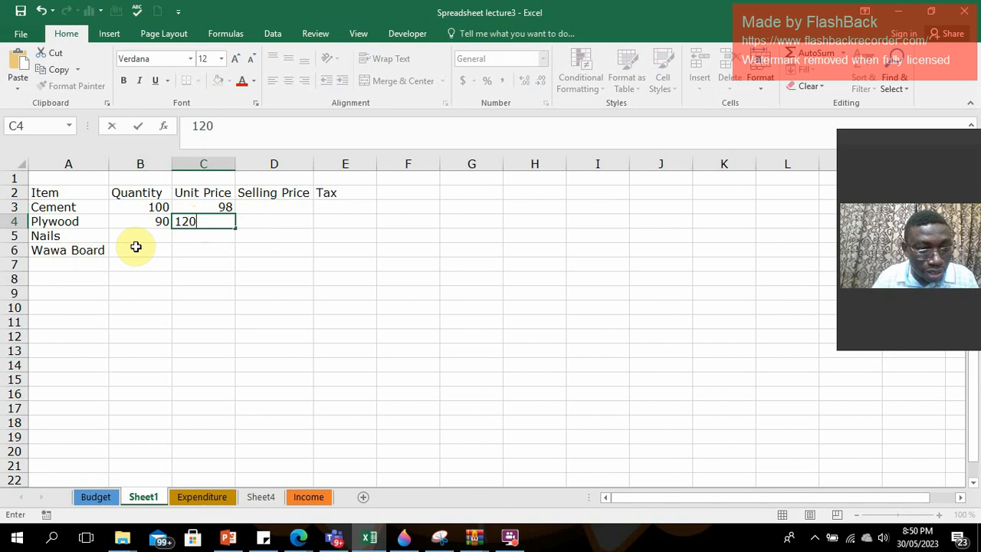
Enter quantity 200 and unit price 150 for Nails, and quantity 40 and unit price 90 for Wawa Board.
left_click(137, 237)
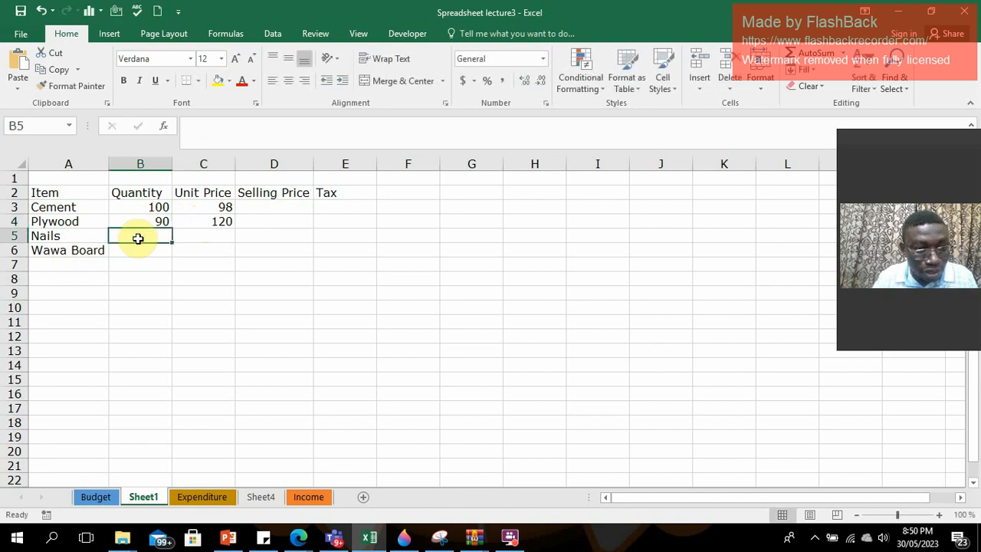
type("200")
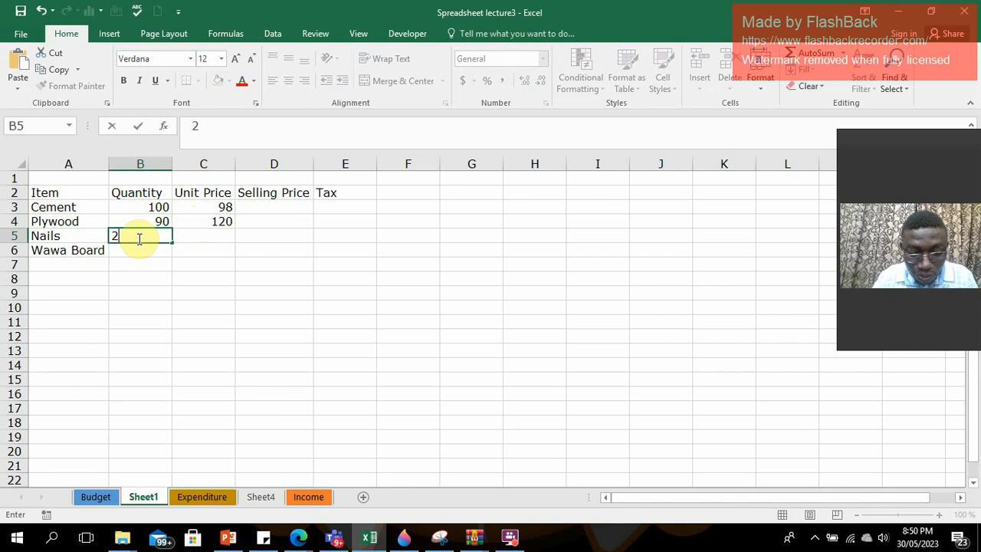
left_click(224, 234)
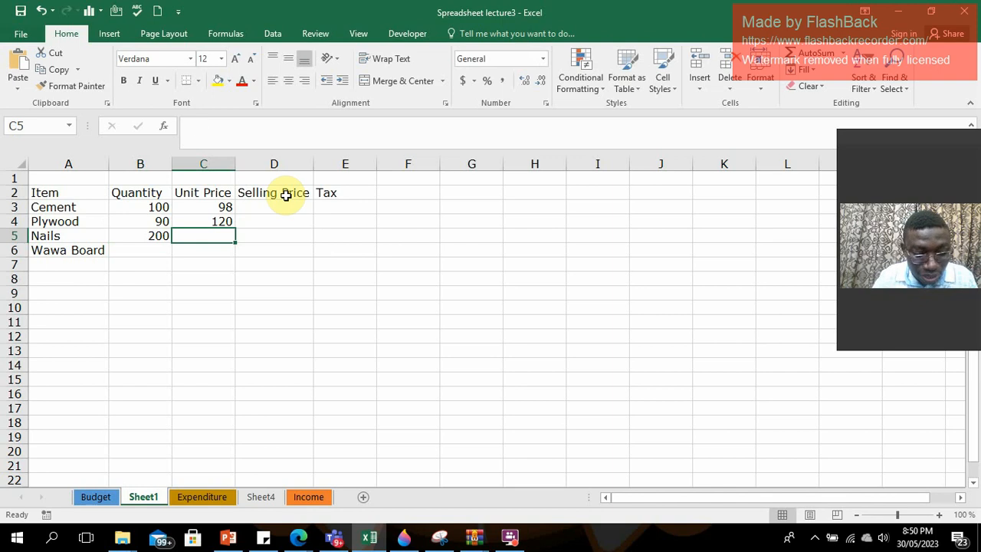
type("150")
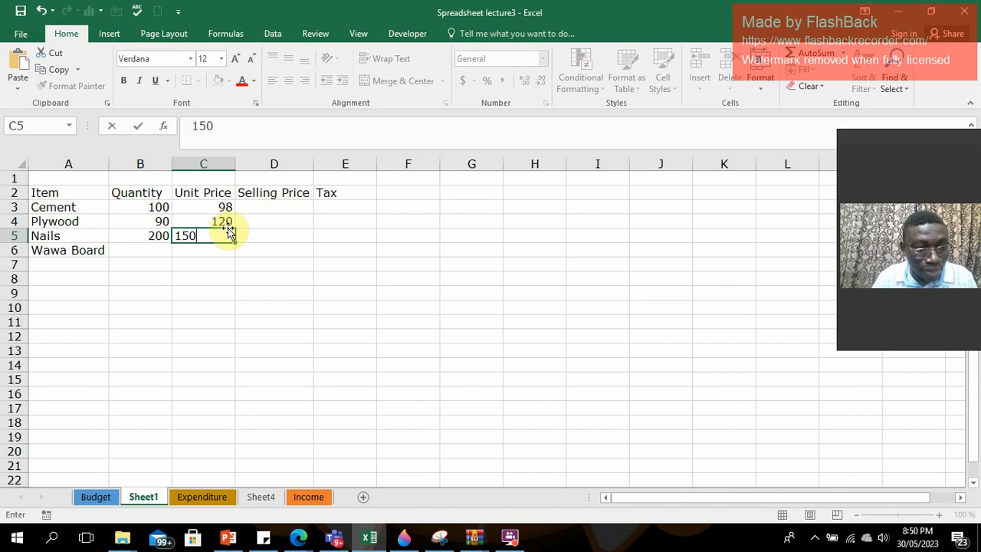
left_click(159, 248)
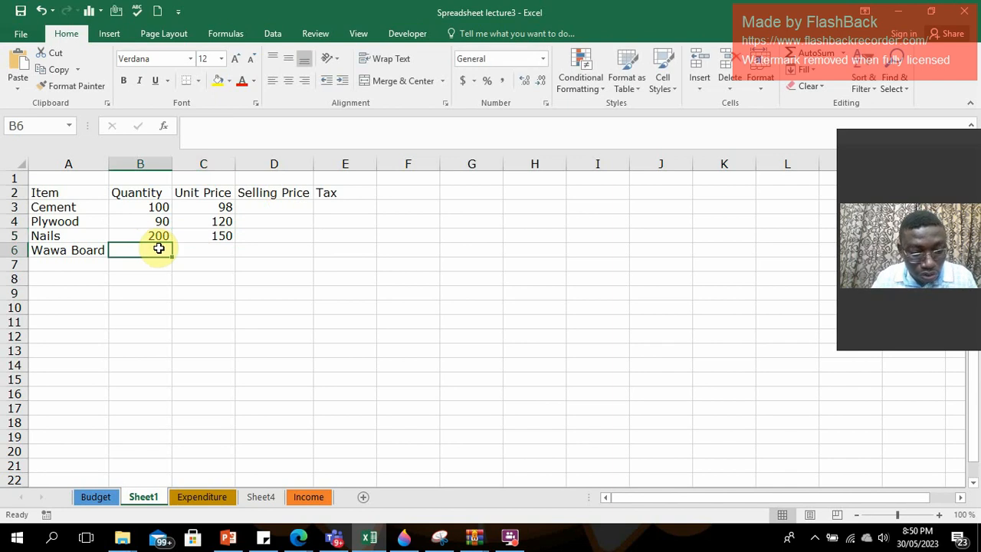
type("40")
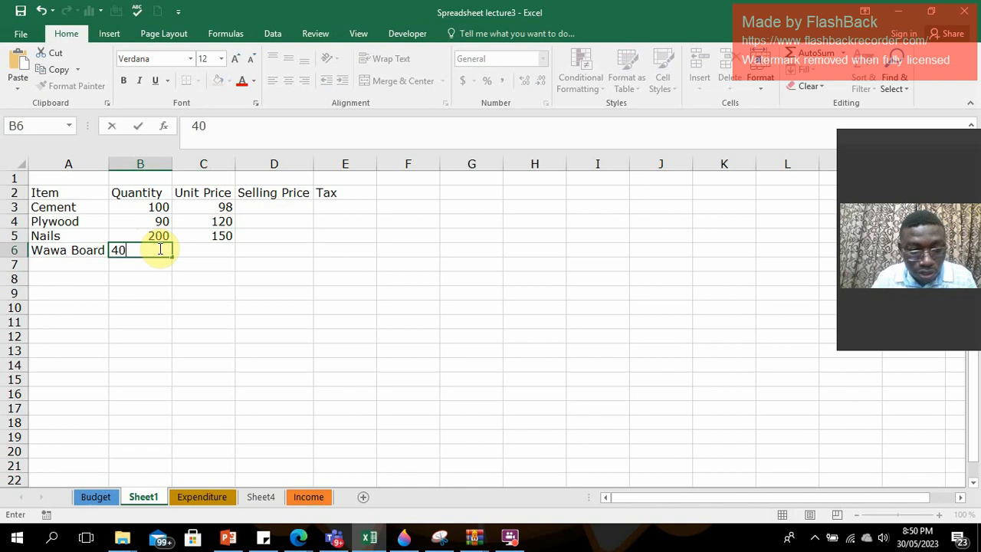
left_click(219, 253)
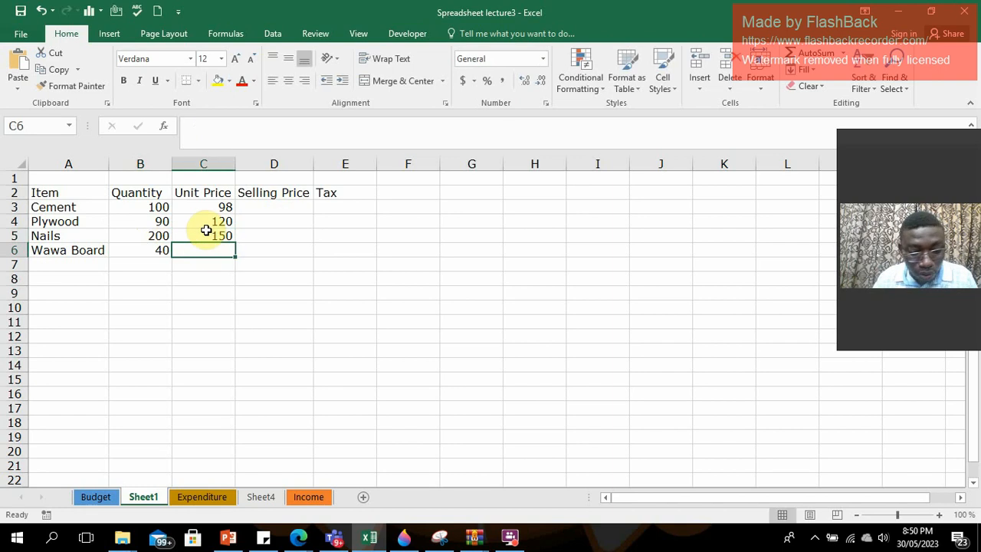
type("90")
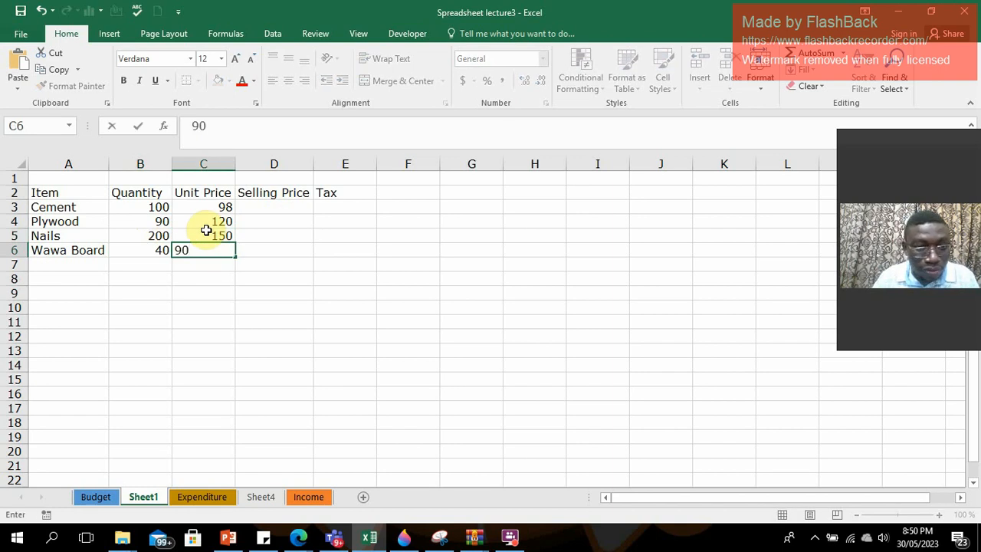
left_click(284, 248)
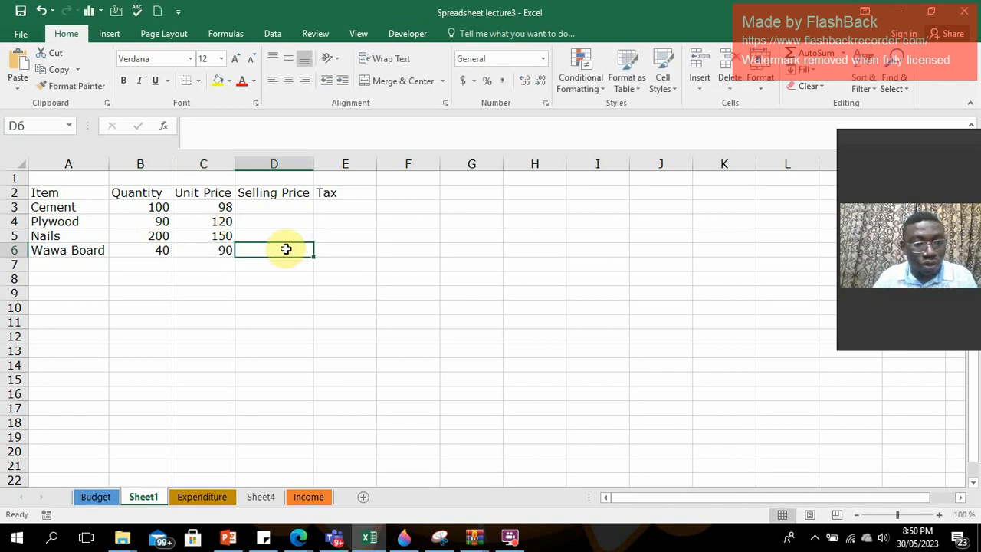
Calculate Cement's selling price in D3 with the formula =B3*C3.
left_click(264, 208)
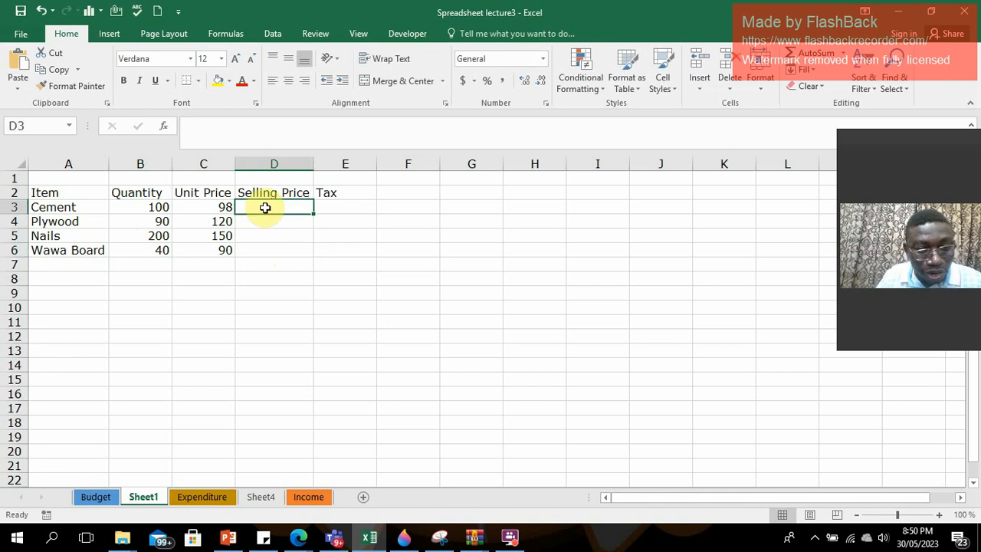
type("=")
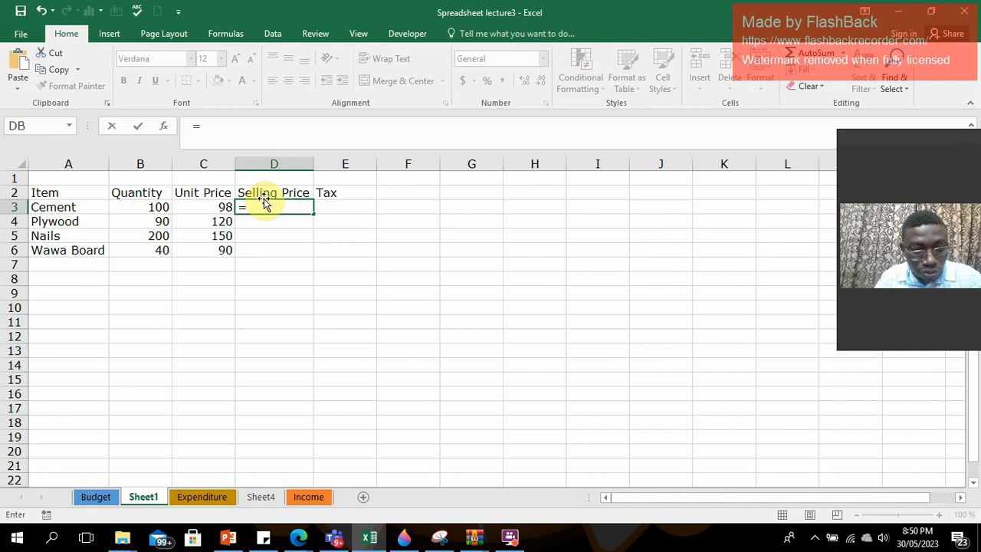
left_click(151, 207)
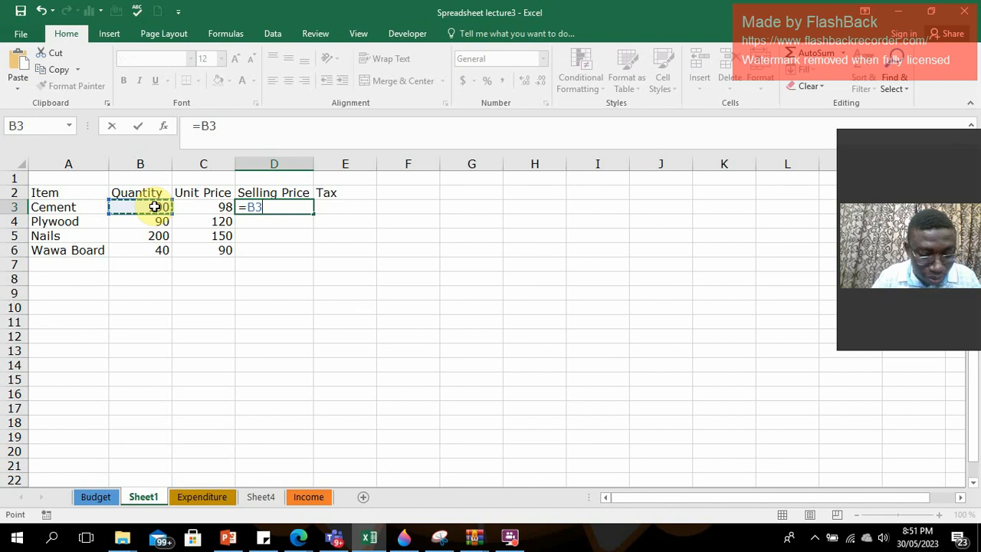
type("*")
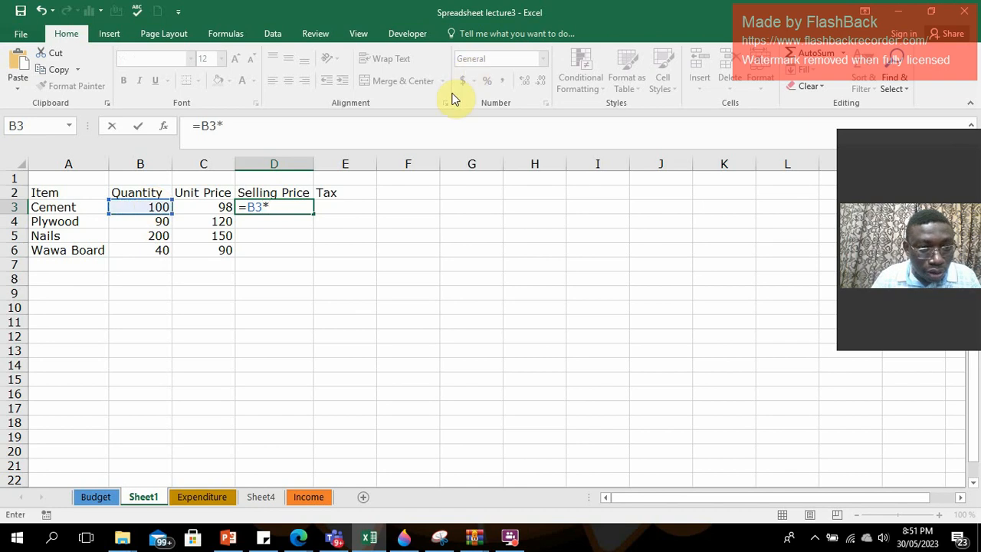
left_click(218, 207)
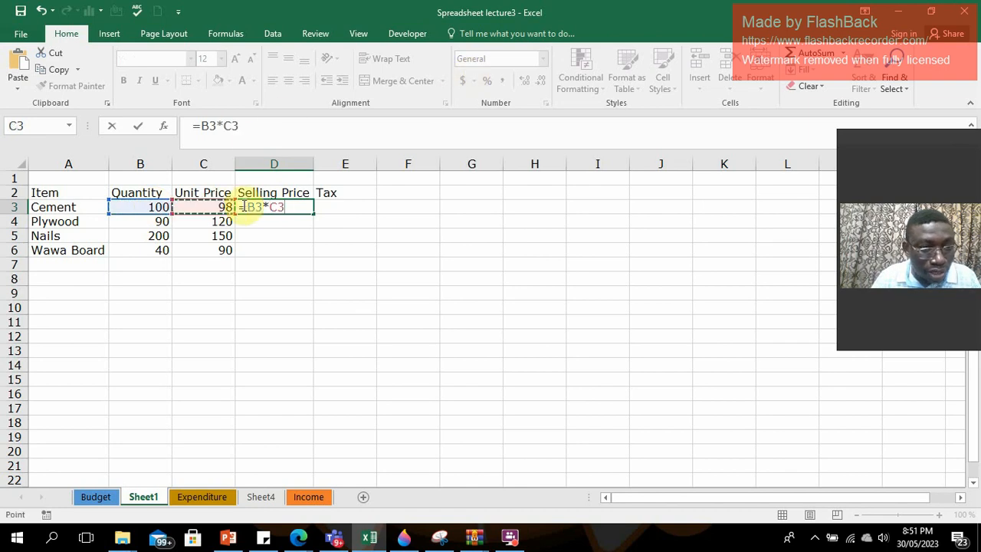
key("Return")
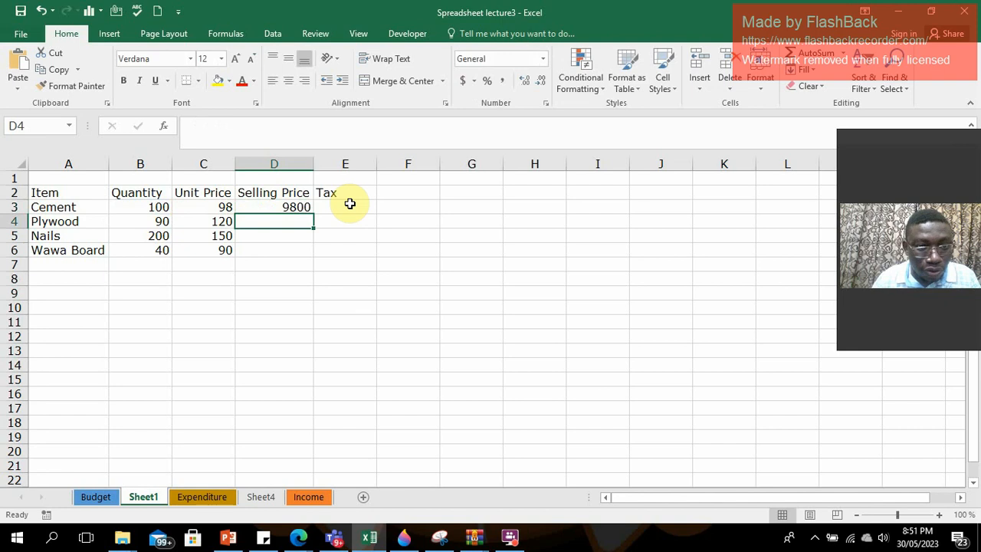
Fill the selling price formula from D3 down to D6 and check the formula in each row.
left_click(287, 205)
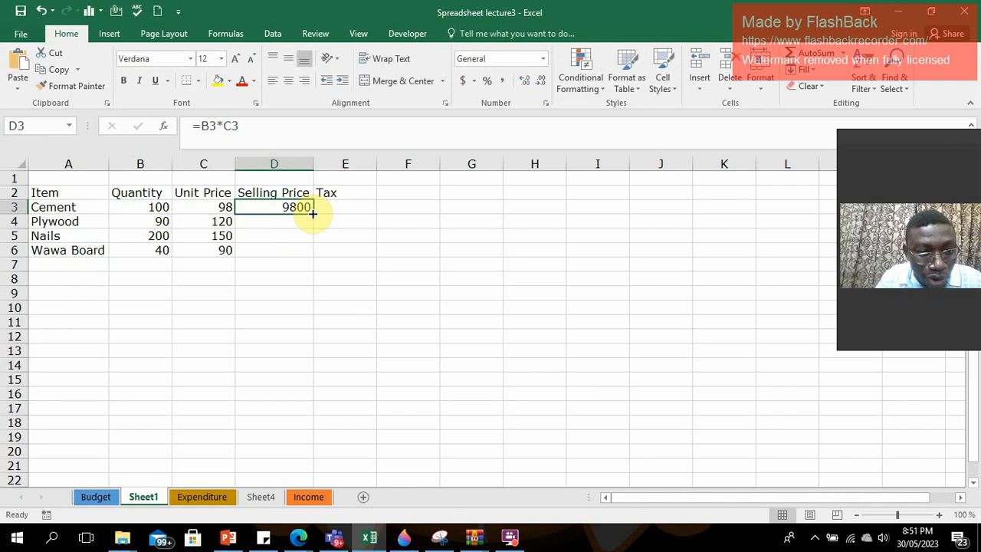
double_click(313, 214)
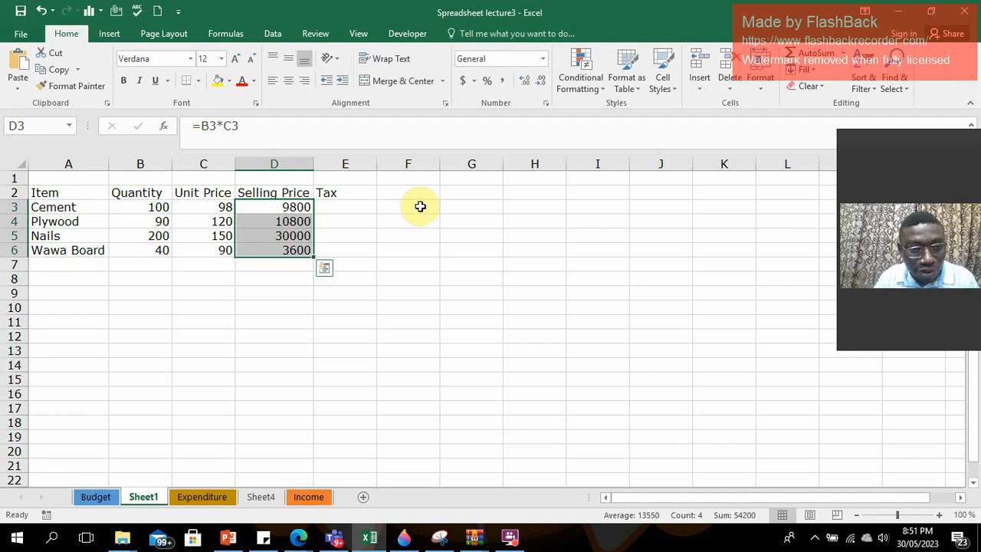
left_click(299, 207)
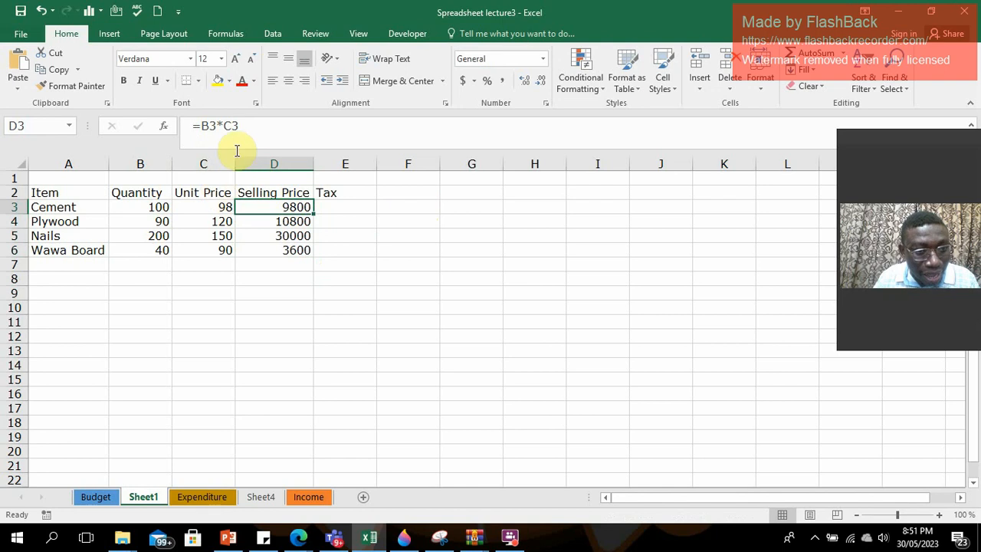
left_click(294, 220)
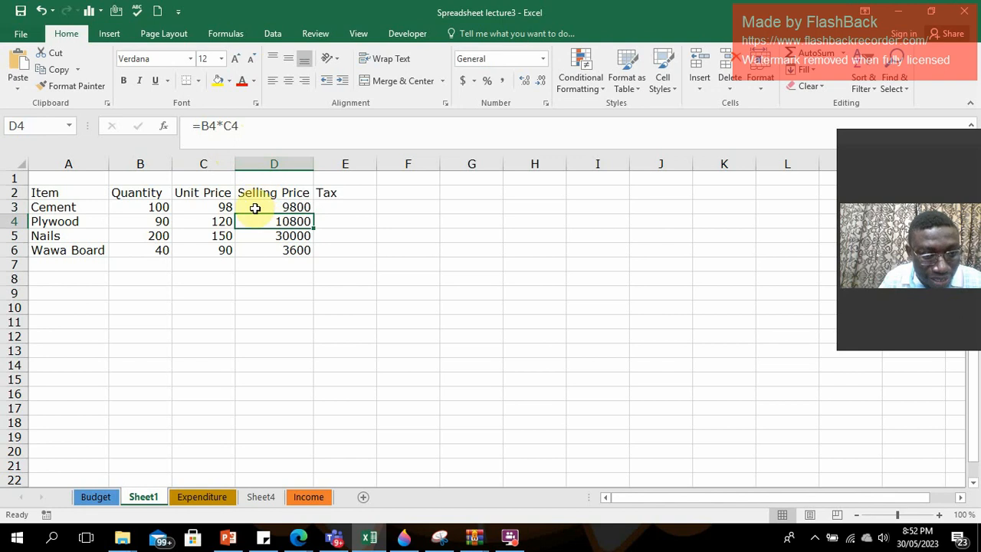
left_click(290, 234)
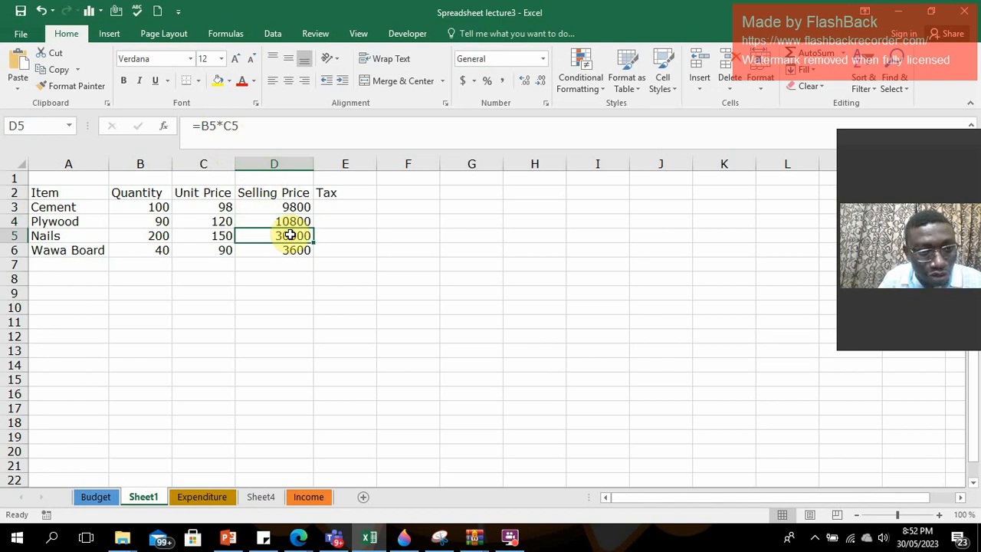
left_click(290, 246)
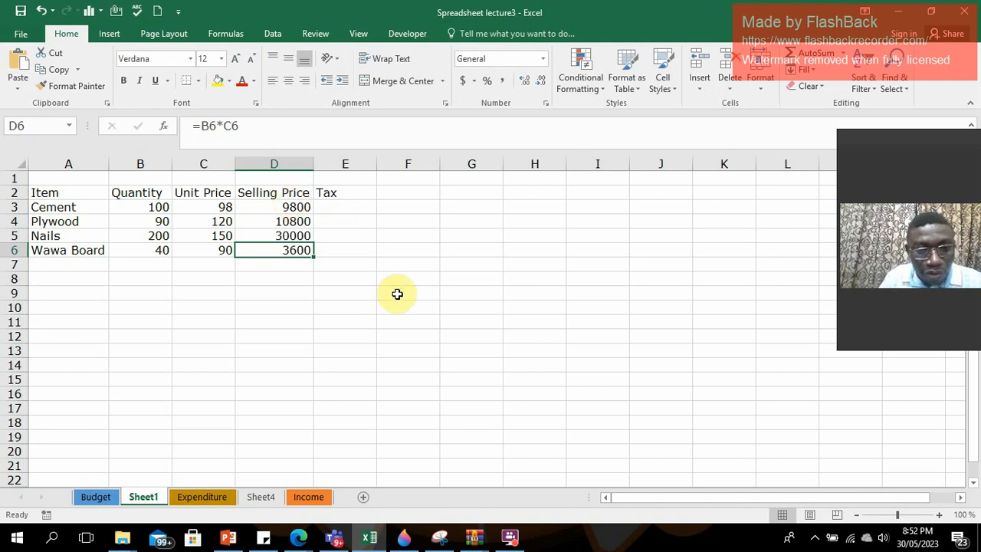
Add a Tax label in F12 and the tax rate 5% in G12.
left_click(469, 304)
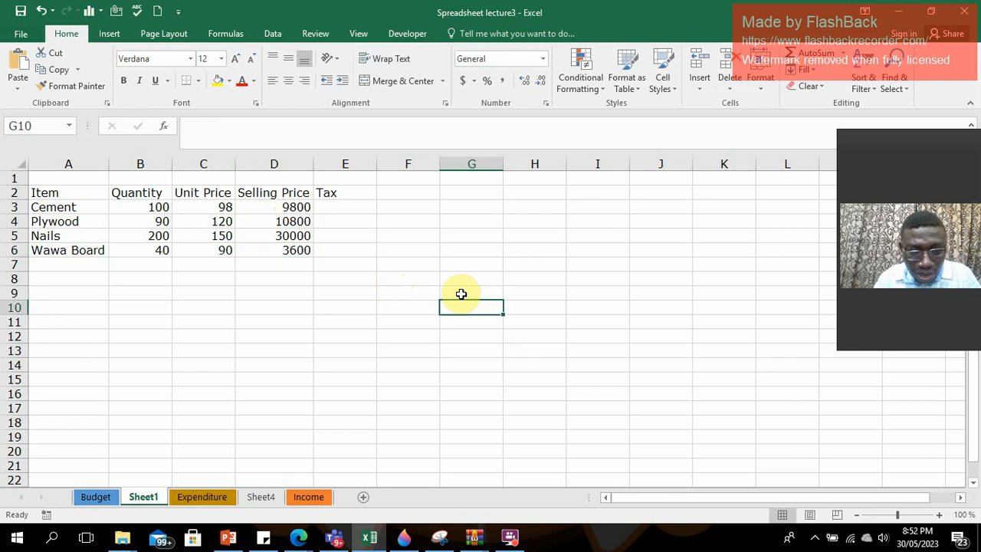
left_click(426, 338)
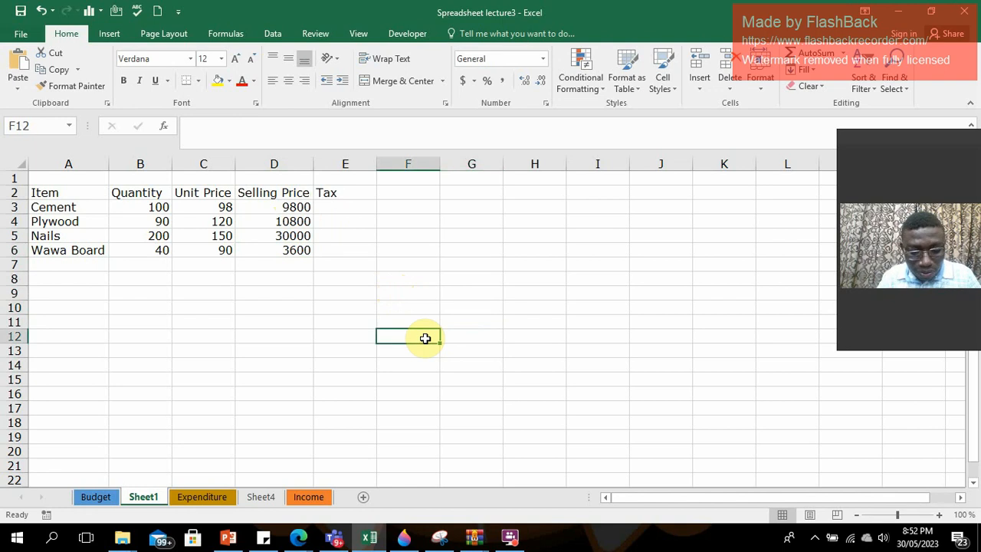
type("Tax")
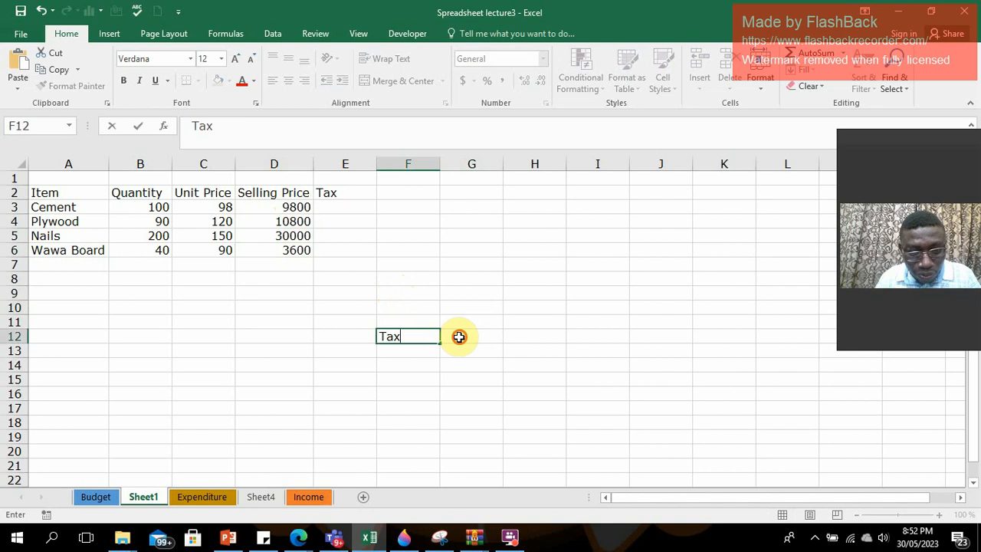
left_click(459, 334)
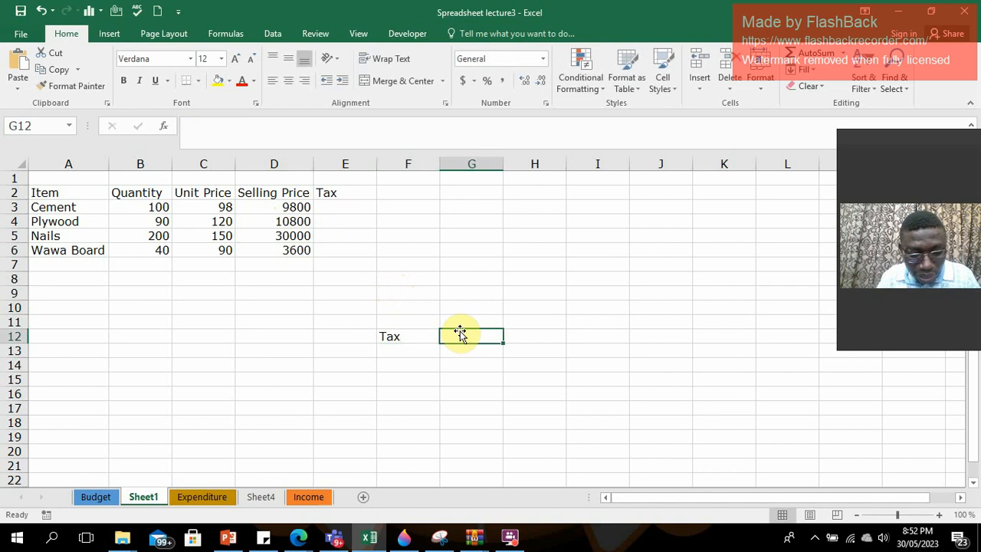
type("5%")
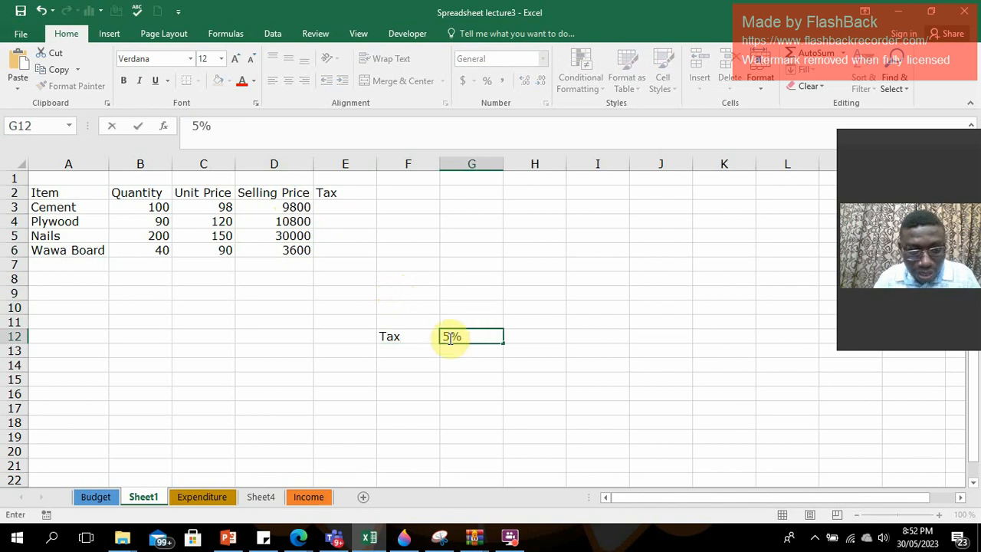
left_click(453, 367)
left_click(457, 352)
left_click(465, 336)
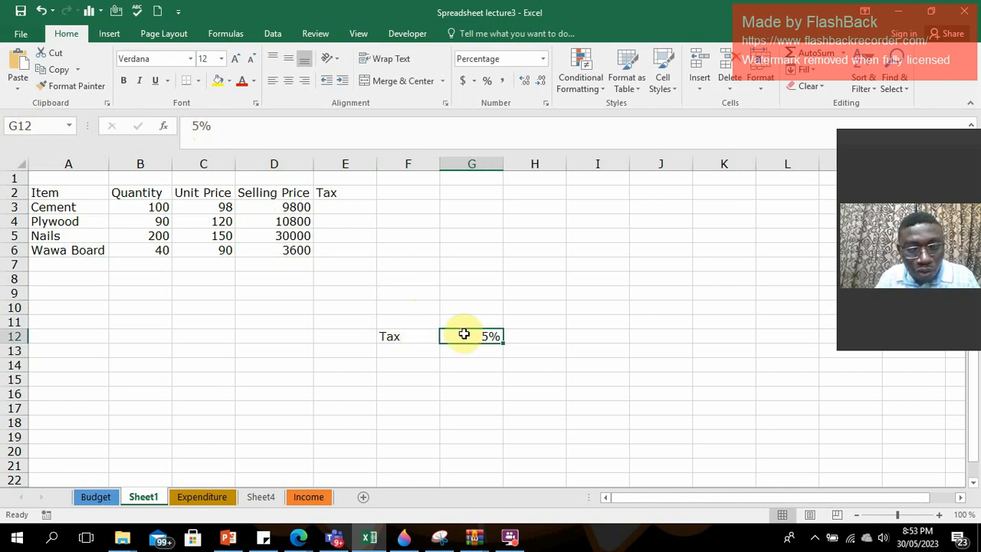
Calculate Cement's tax in E3 with the formula =G12*D3 and fill it down to E6.
left_click(339, 208)
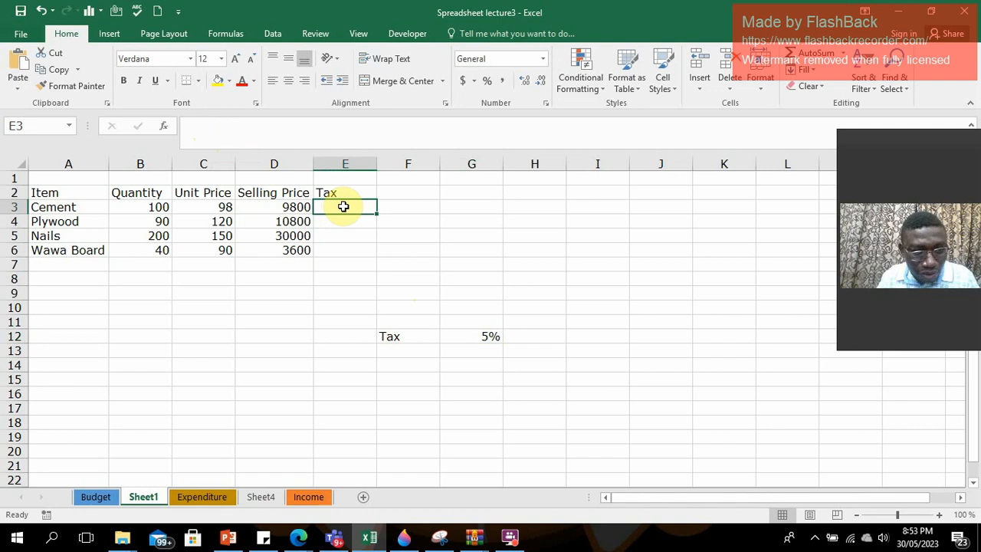
type("=")
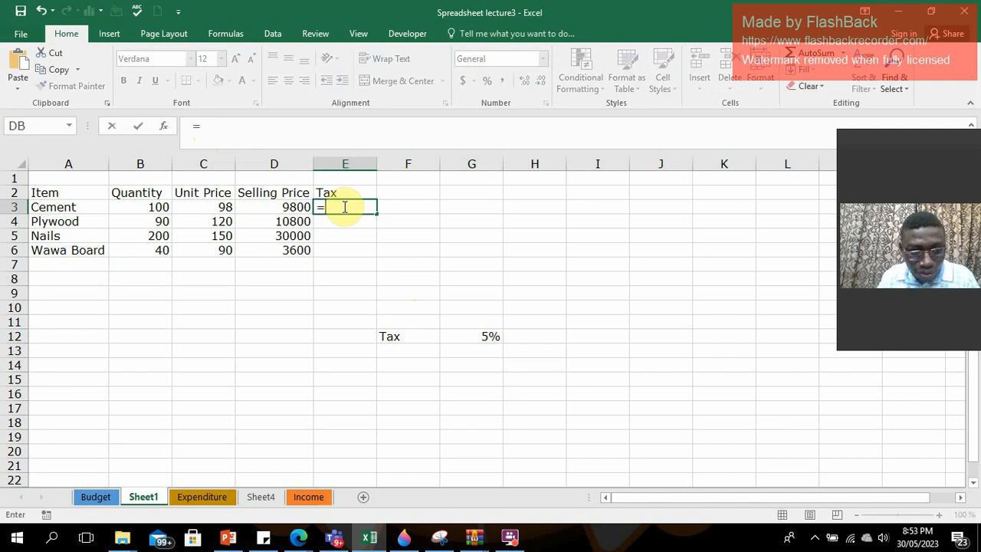
left_click(476, 335)
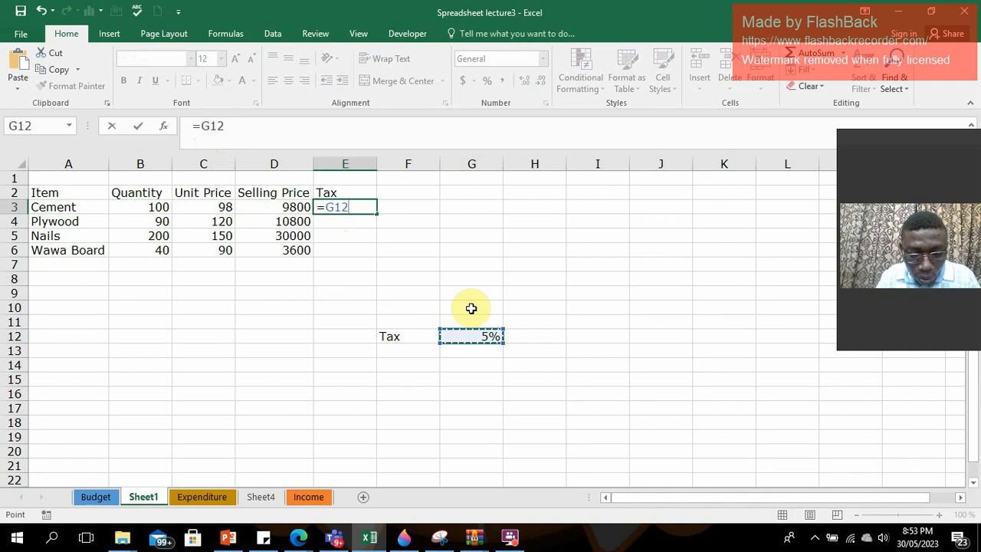
type("*")
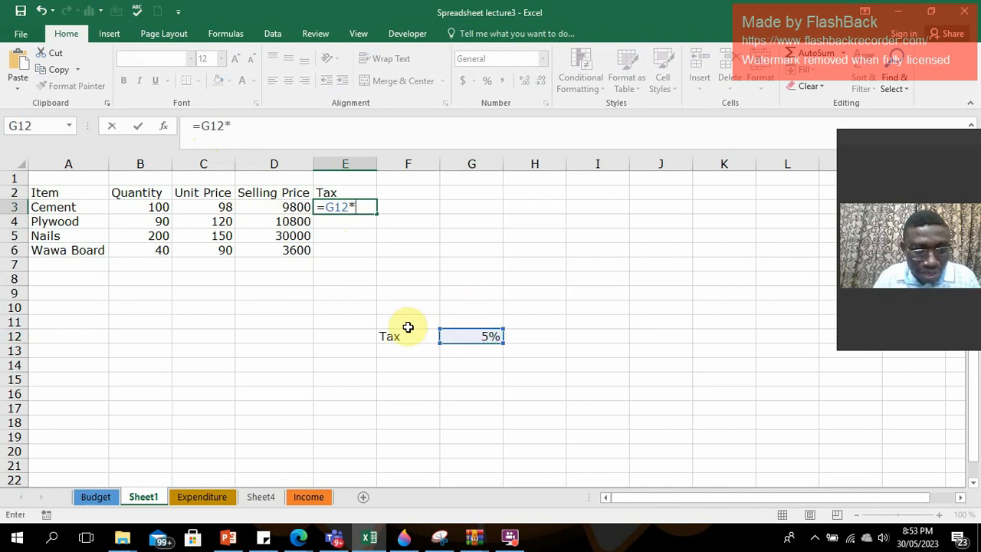
left_click(293, 207)
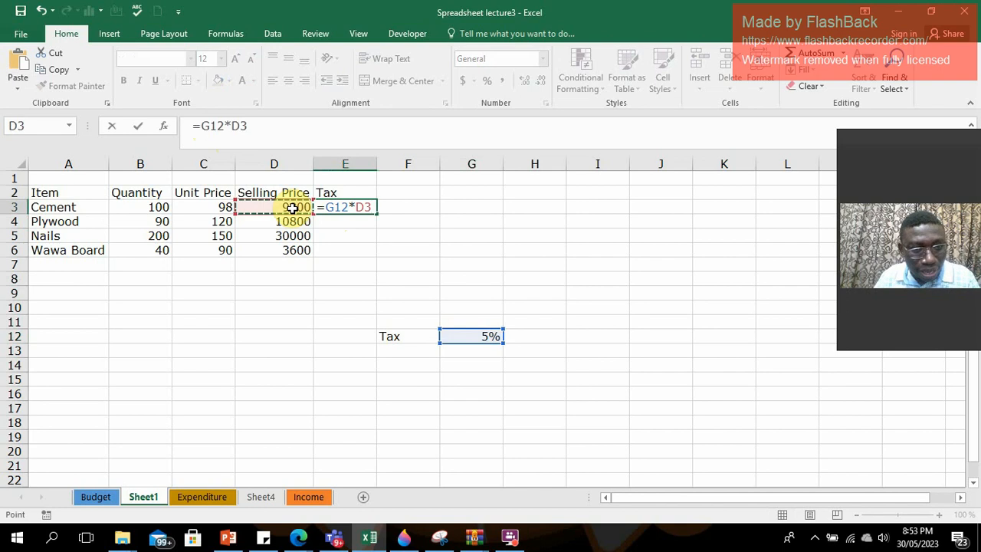
key("Return")
left_click(360, 208)
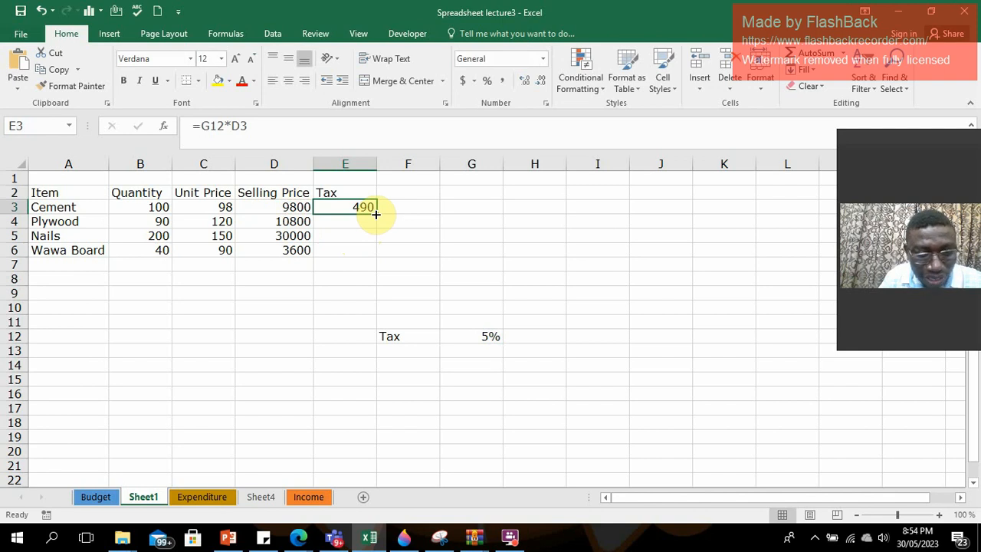
left_click_drag(376, 215, 374, 251)
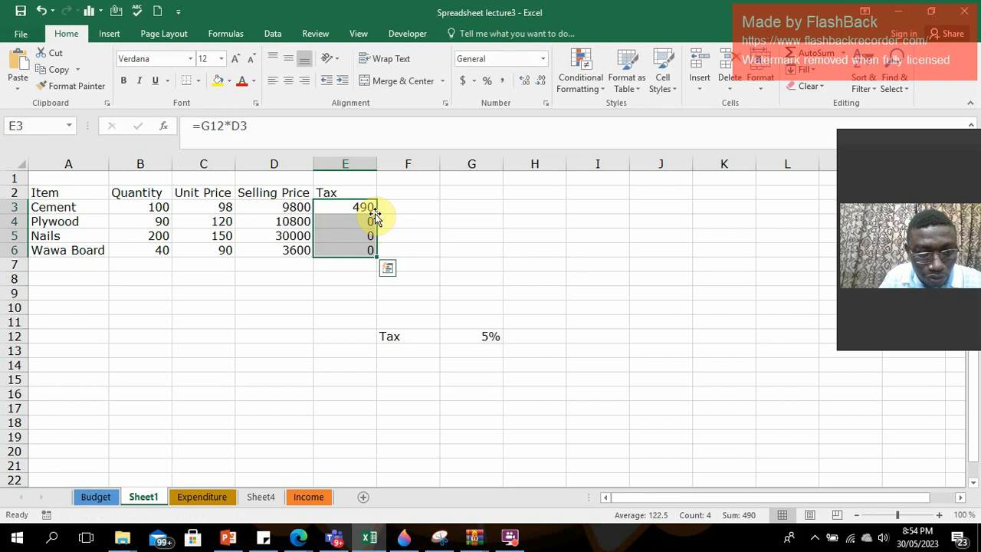
Compare the tax formulas in E3 and E4 with the cells G12 and G13 they refer to.
left_click(368, 222)
left_click(366, 208)
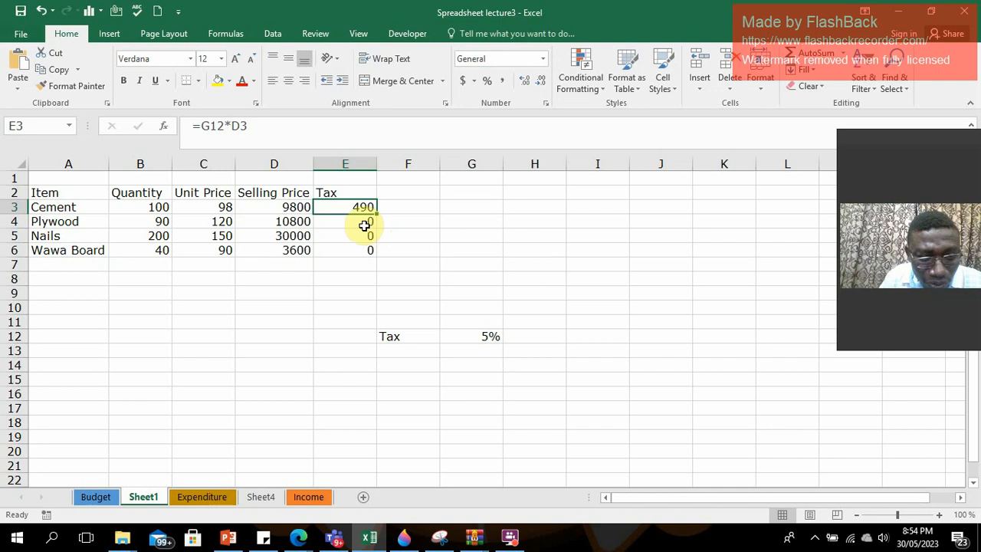
left_click(363, 224)
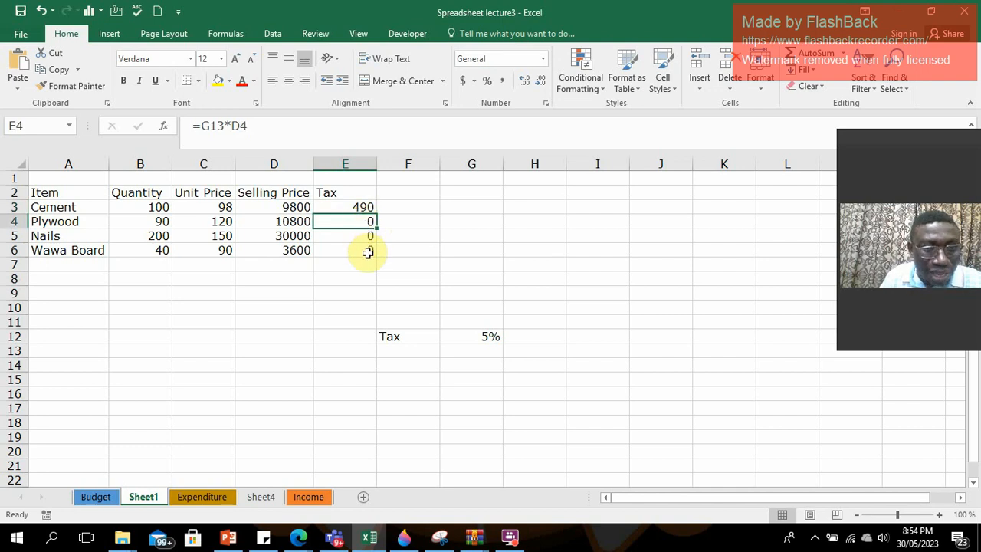
left_click(364, 206)
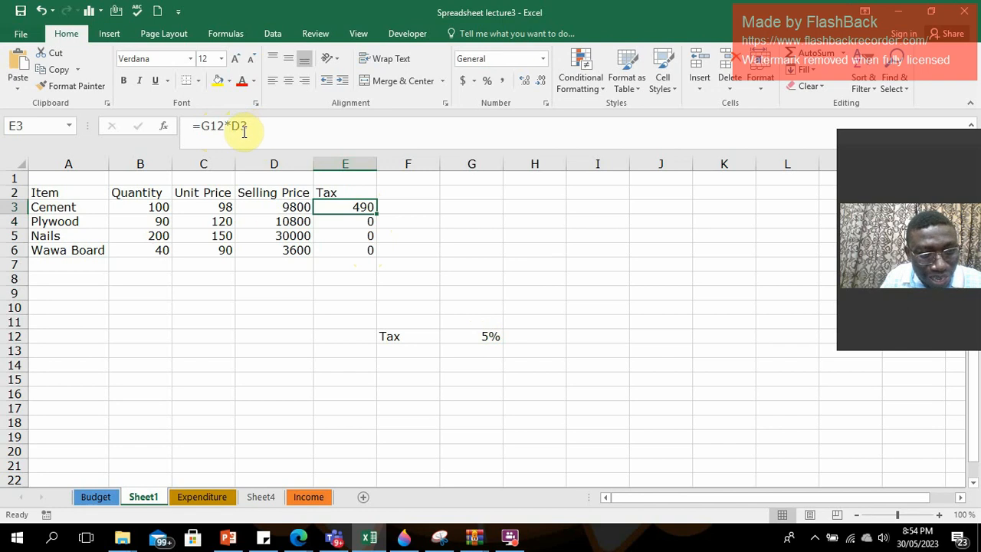
left_click(358, 221)
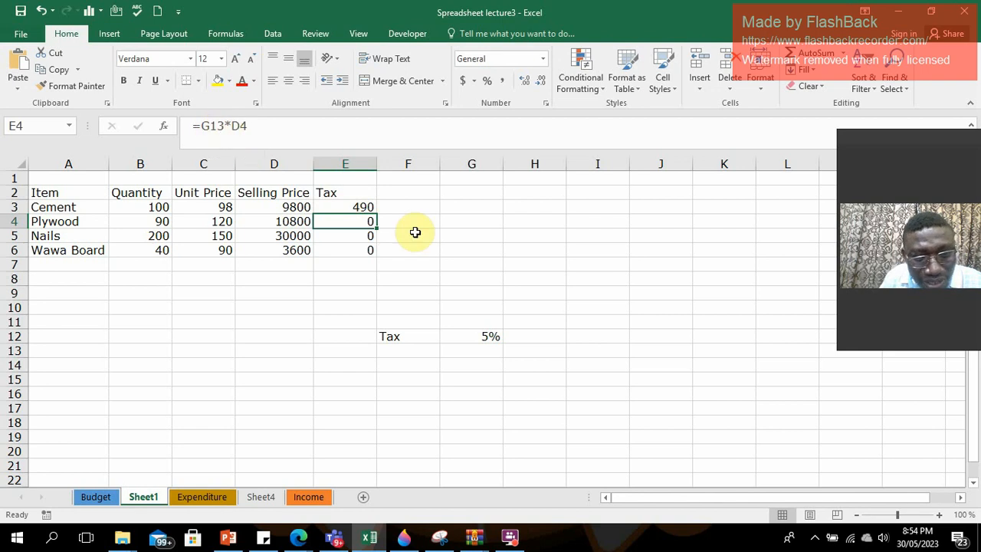
left_click(491, 338)
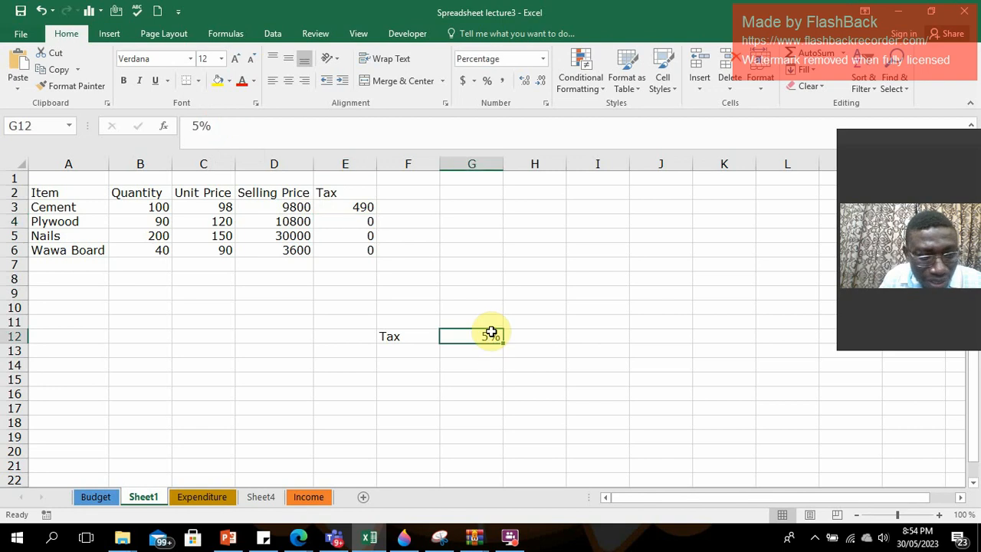
left_click(368, 222)
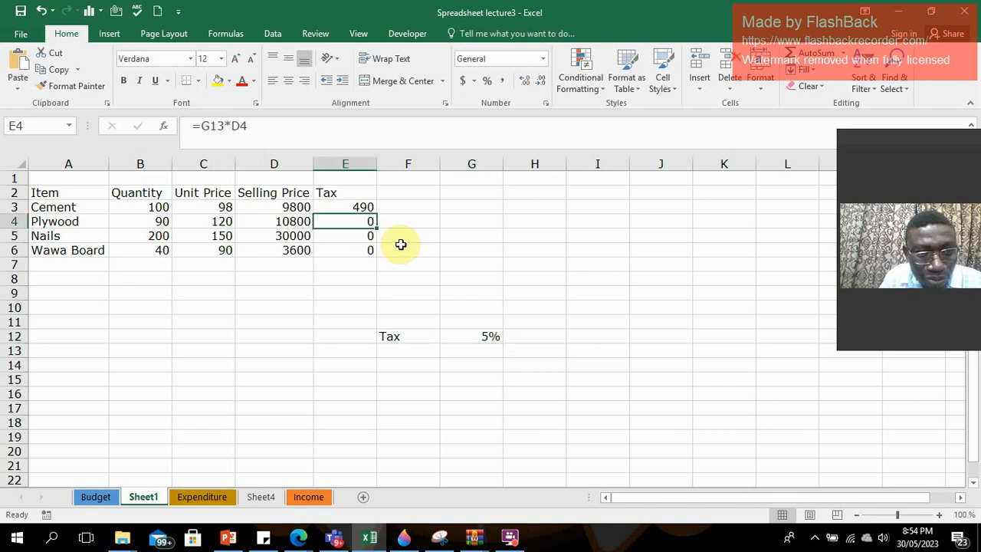
left_click(479, 348)
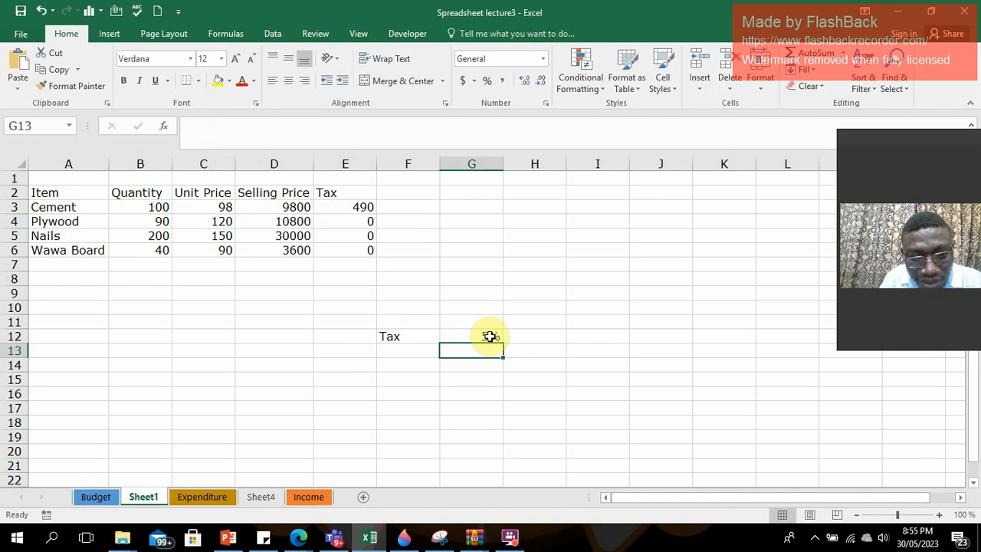
left_click(489, 336)
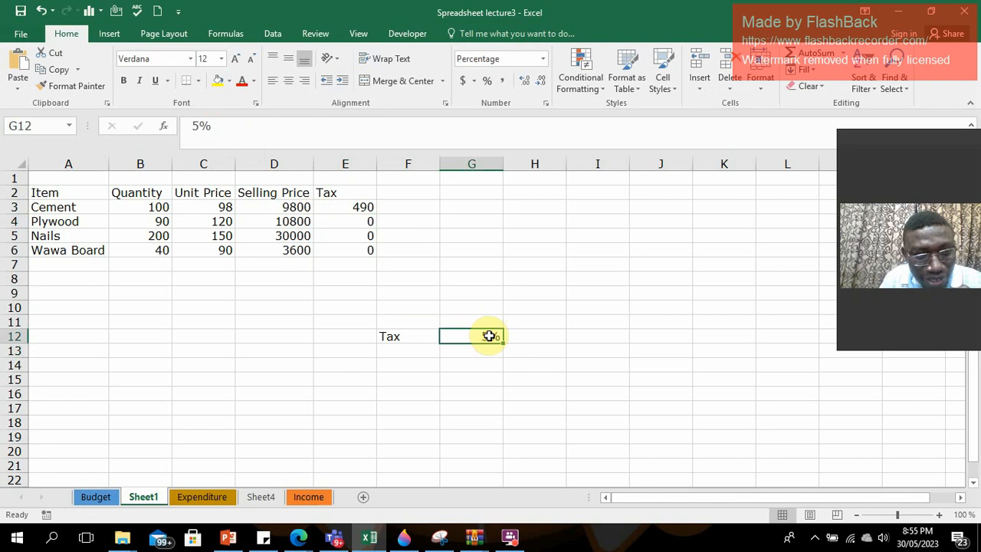
left_click(371, 220)
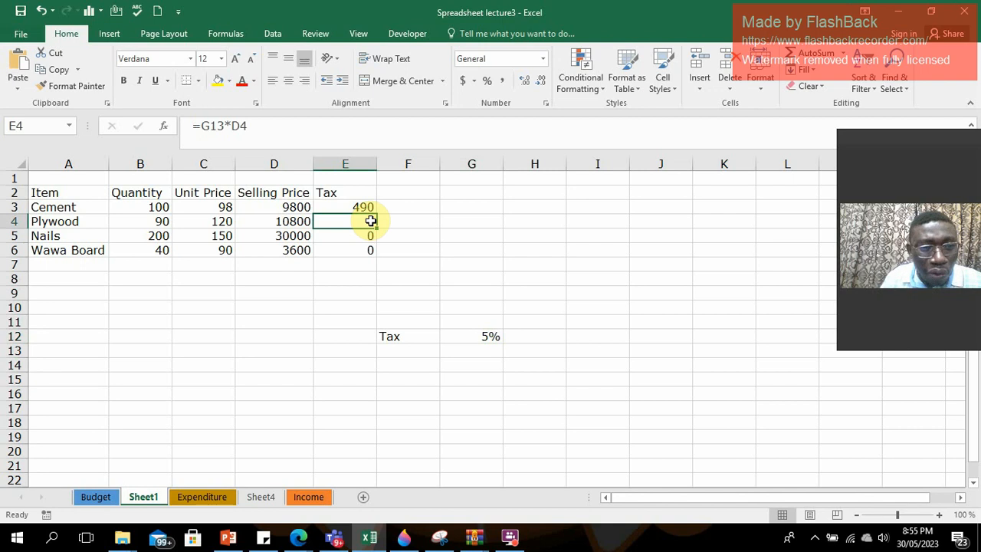
left_click(362, 205)
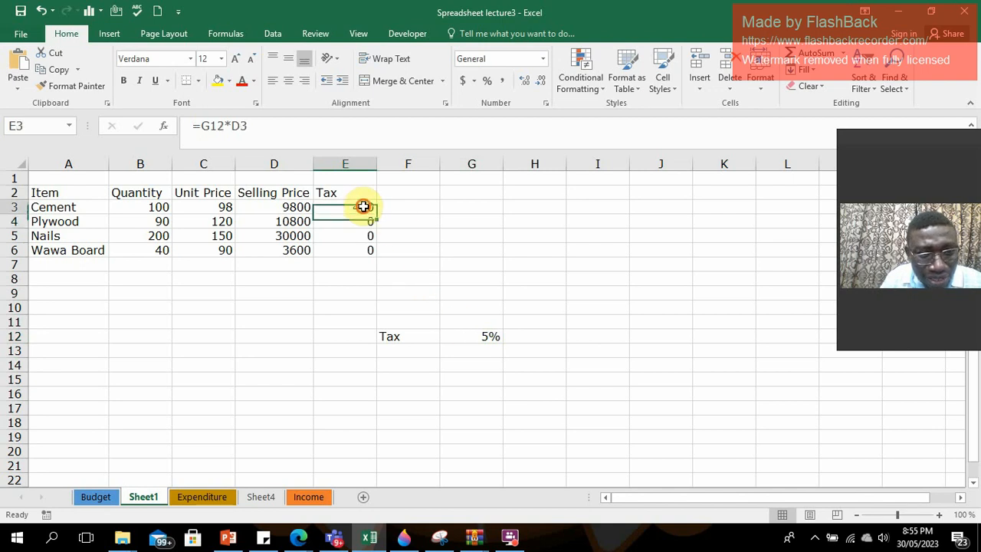
Check the tax formulas in E4 to E6 and the cells G13 to G15 they refer to.
left_click(361, 220)
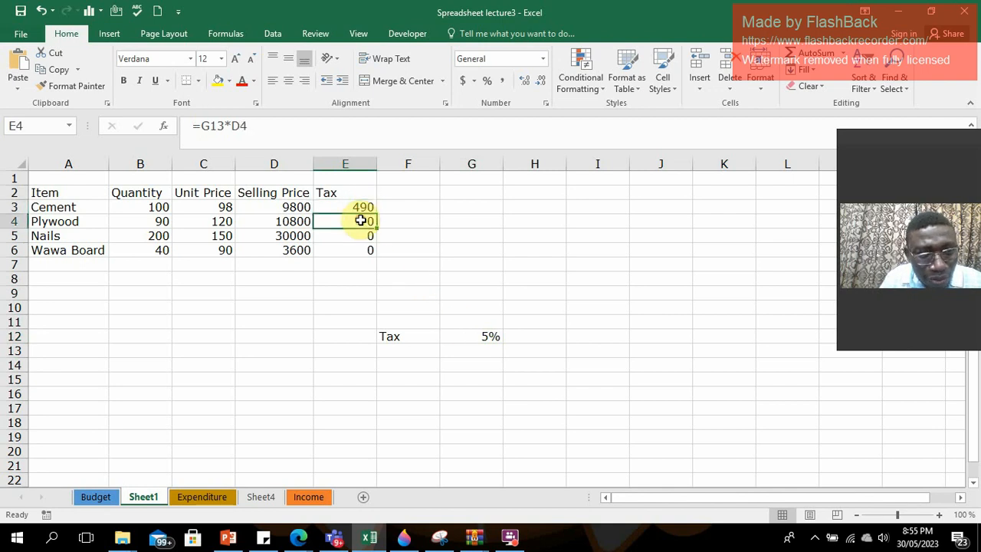
left_click(361, 236)
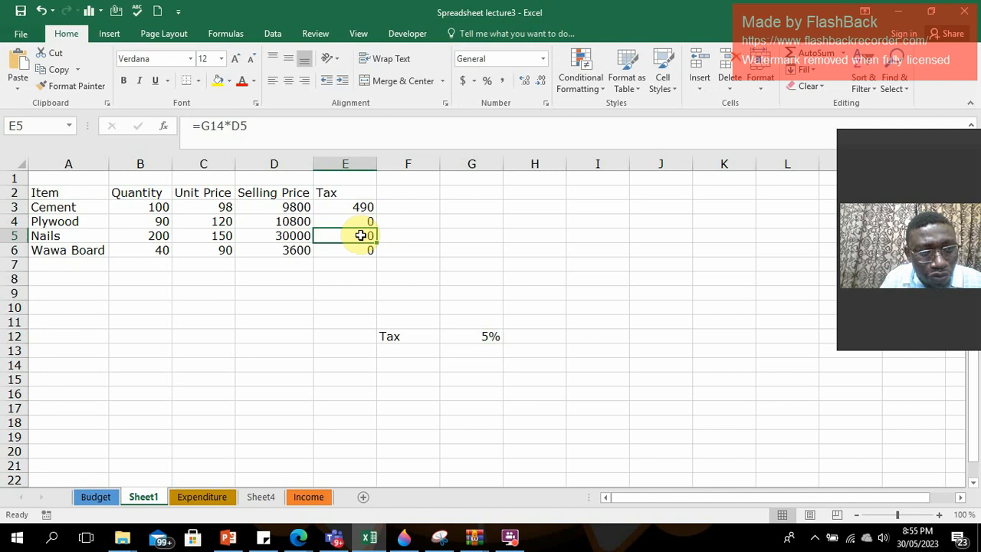
left_click(360, 248)
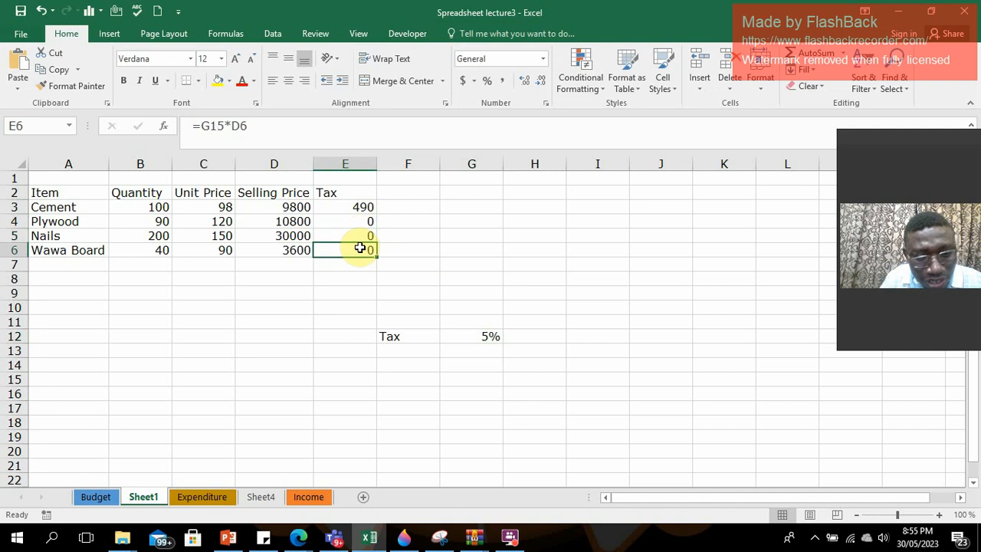
left_click(482, 351)
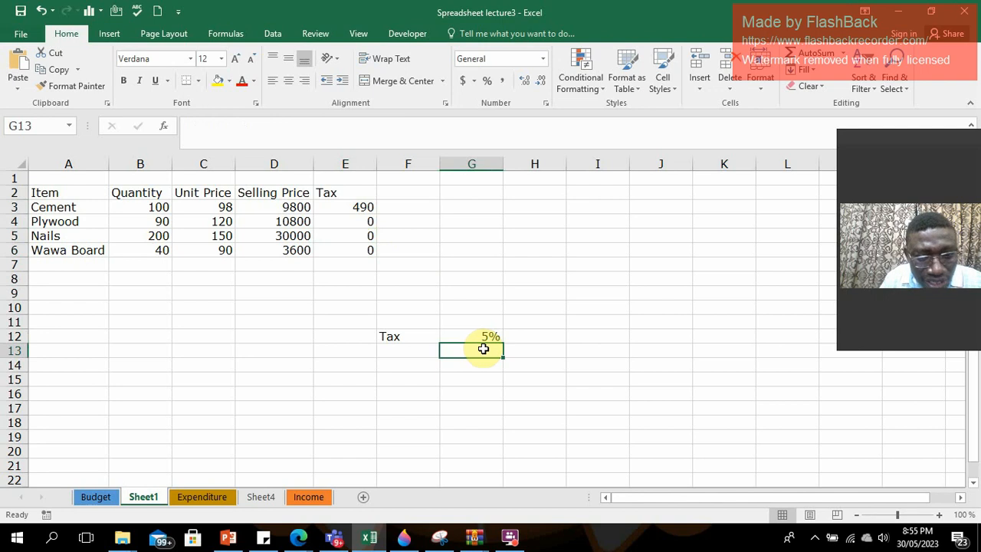
left_click(486, 362)
left_click(488, 377)
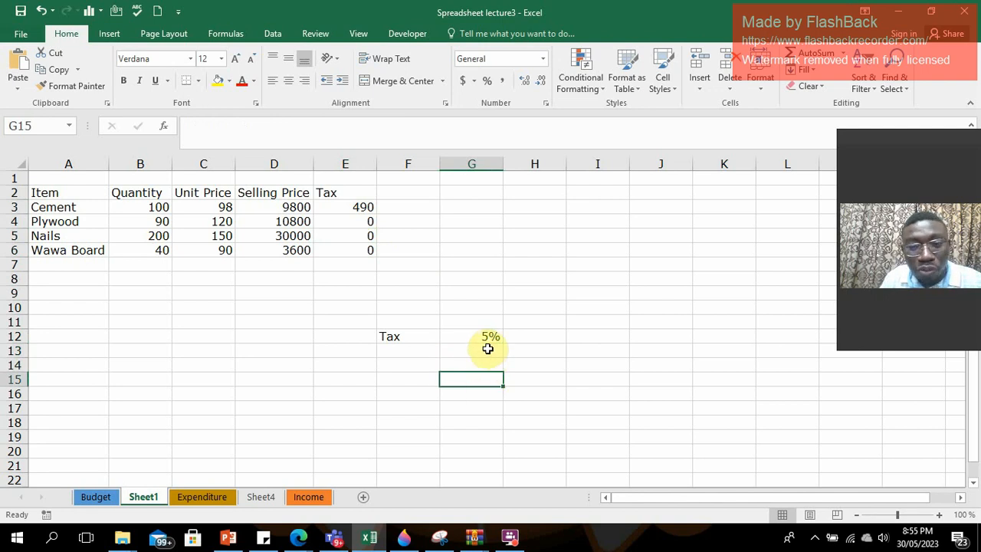
Enter 4 in G13 to test its effect on Plywood's tax in E4, and clear G13 again.
left_click(488, 350)
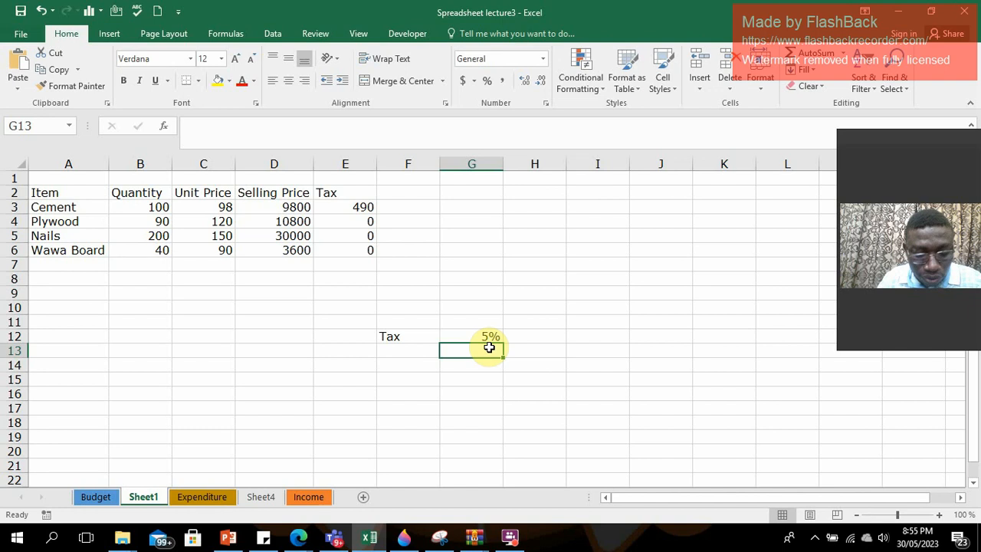
type("4")
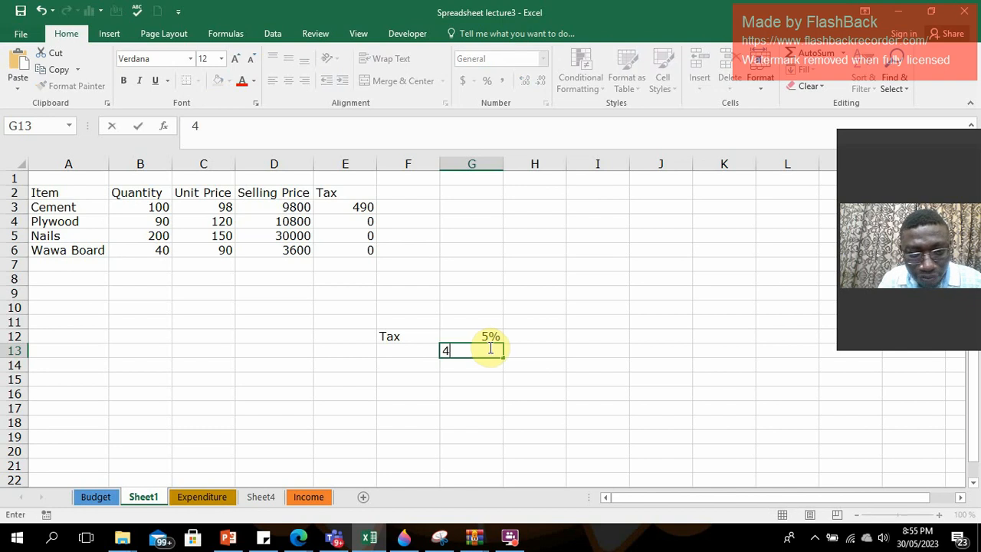
left_click(537, 379)
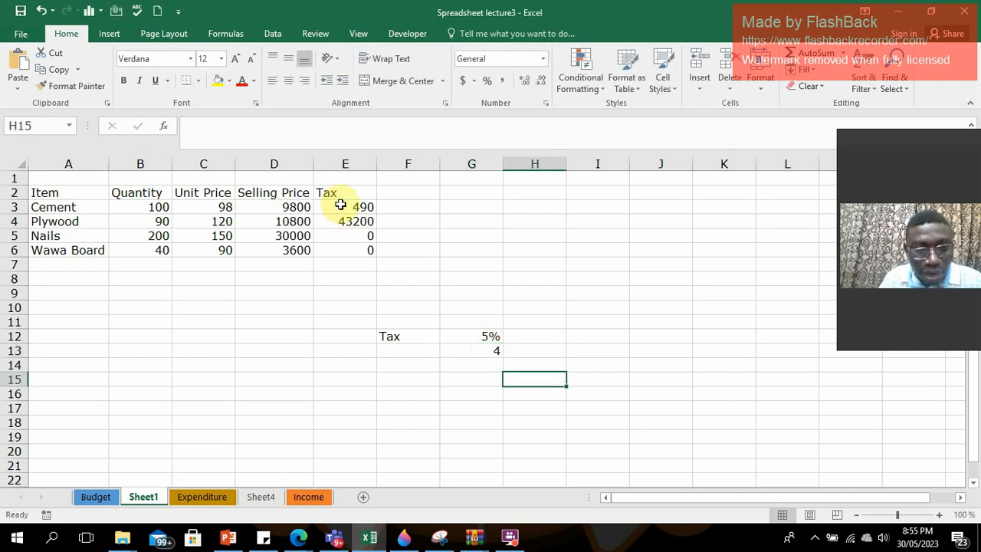
left_click(357, 221)
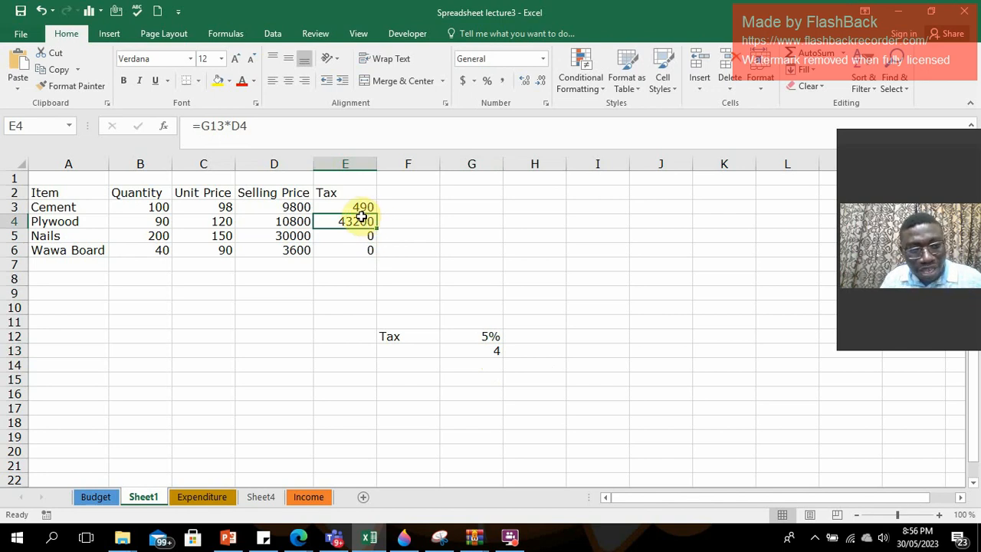
left_click(496, 349)
key("Delete")
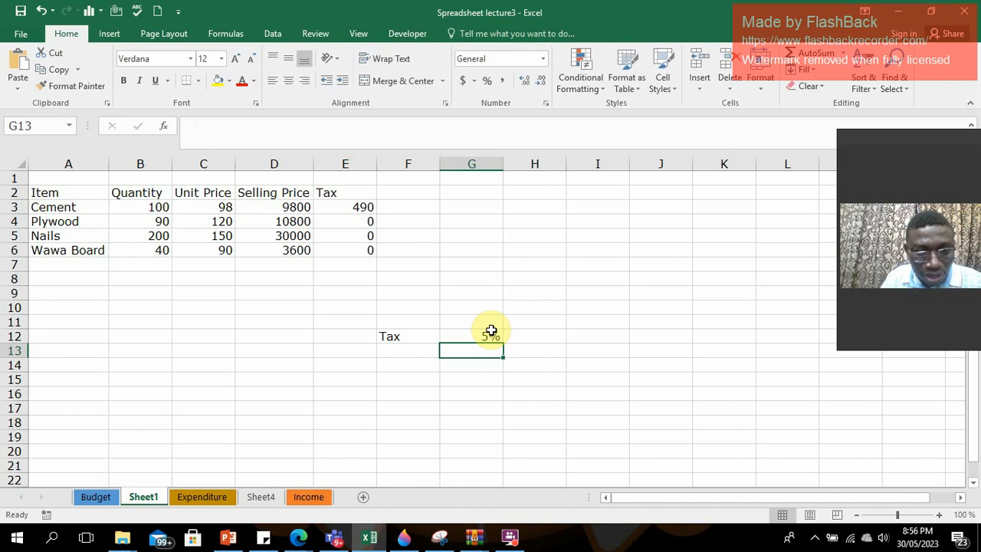
Make the tax rate reference absolute in E3 with the formula =$G$12*D3 and fill it down to E6.
left_click(489, 335)
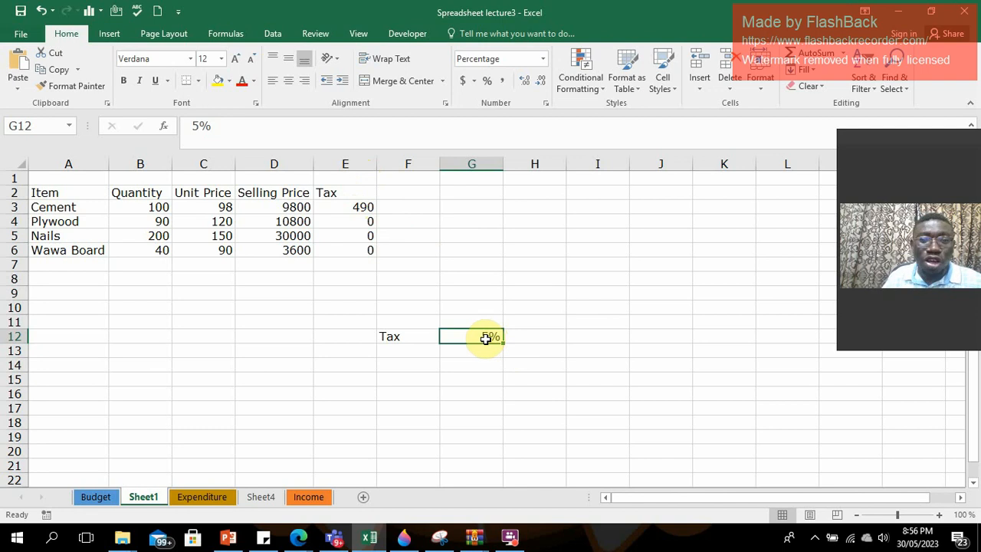
left_click(368, 208)
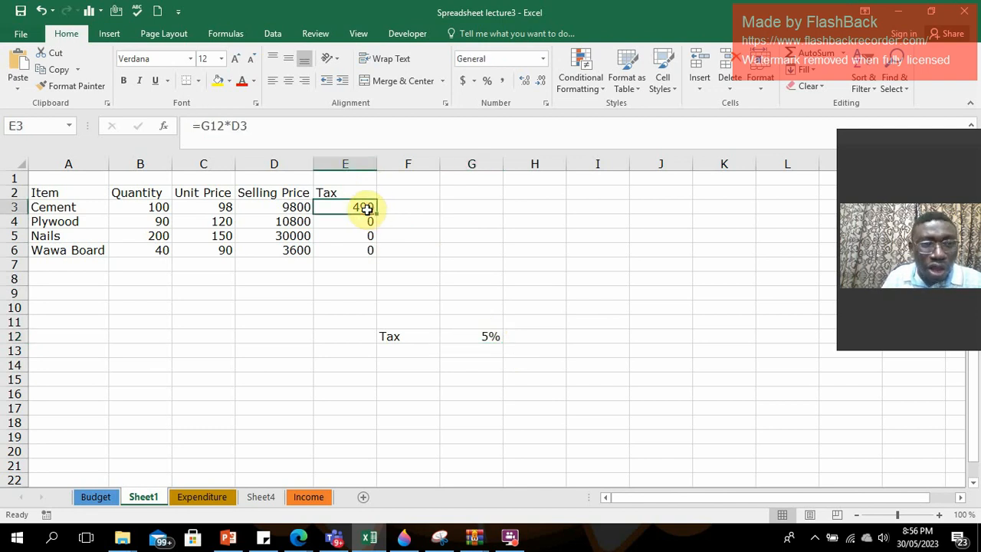
left_click(201, 126)
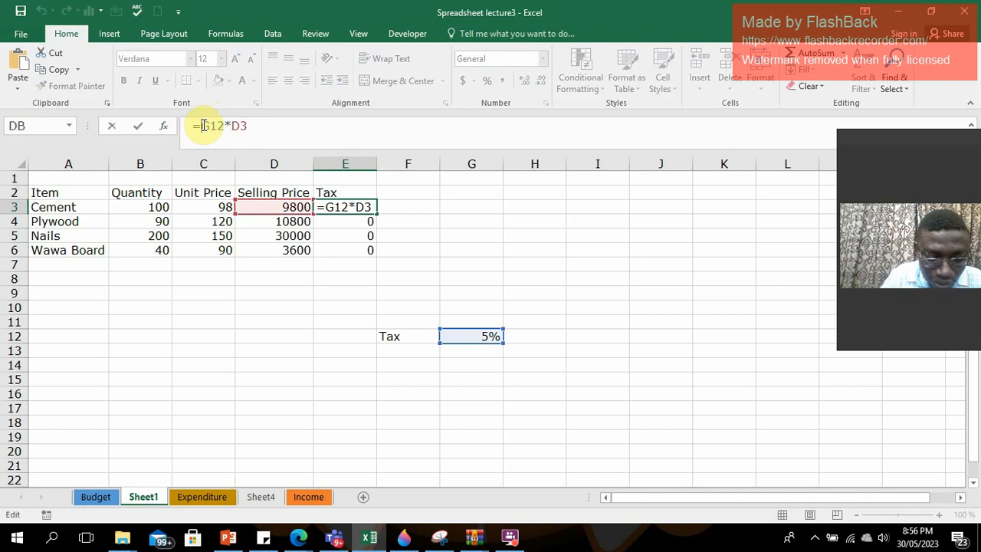
type("$")
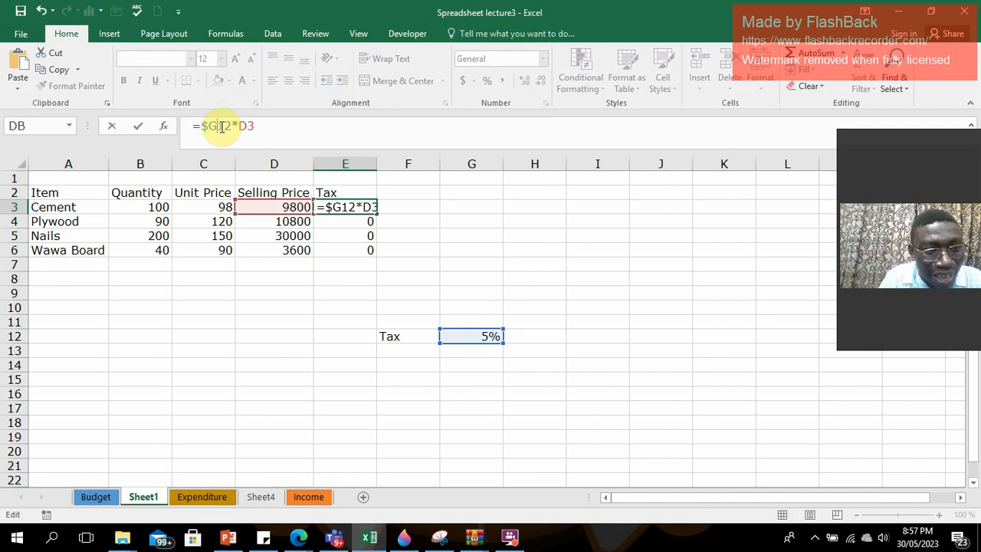
left_click(222, 126)
type("$")
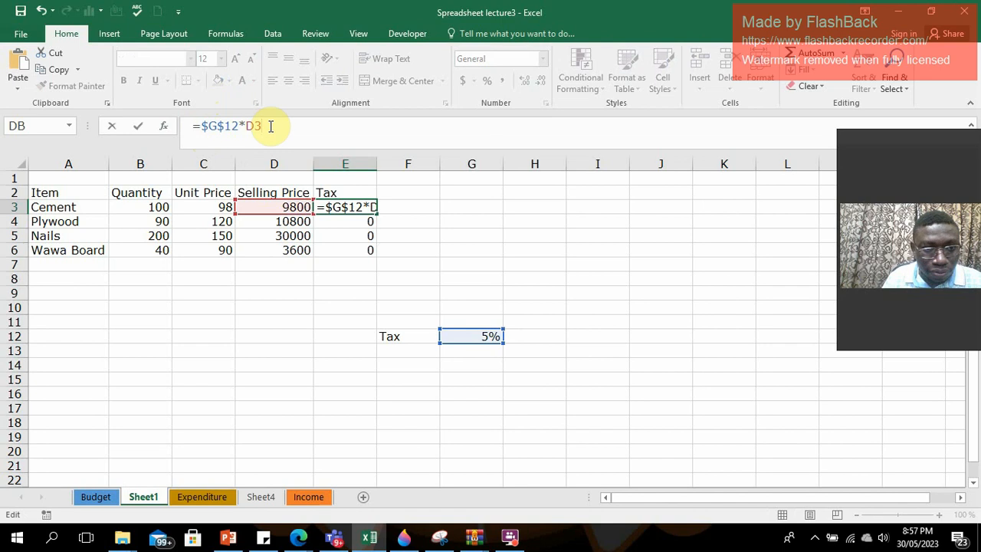
key("Return")
left_click(354, 208)
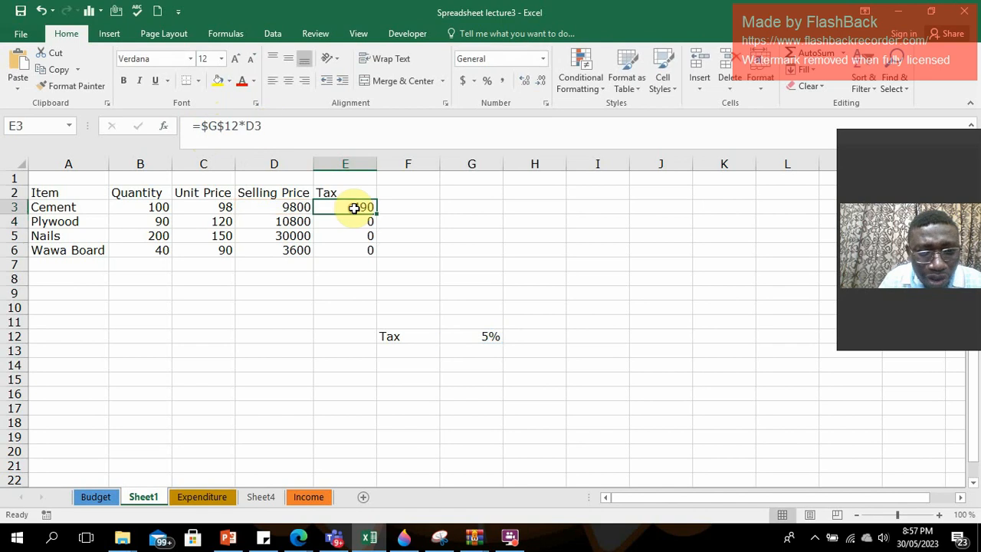
left_click_drag(377, 215, 375, 253)
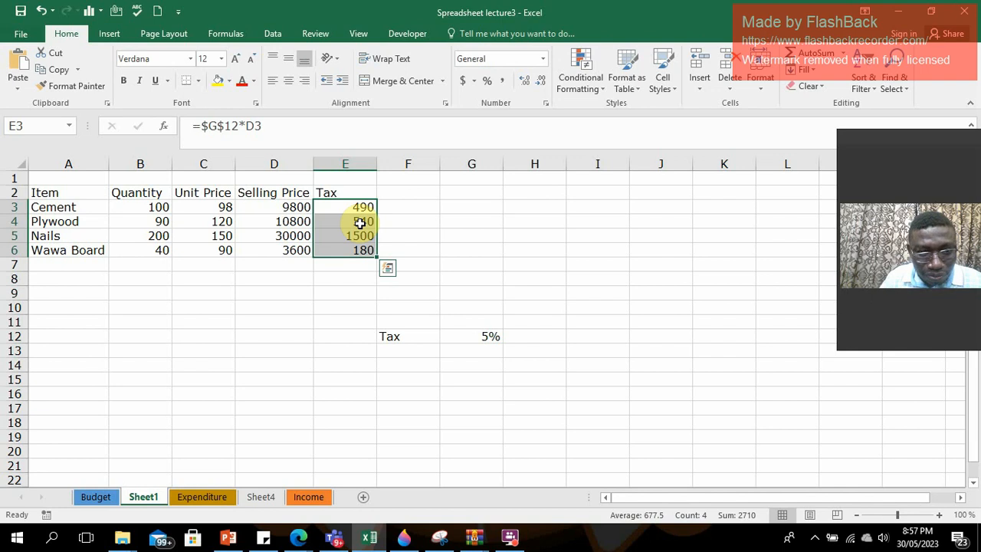
Compare the tax formulas in E3 to E5 with the tax rate cell G12 they refer to.
left_click(360, 222)
left_click(368, 208)
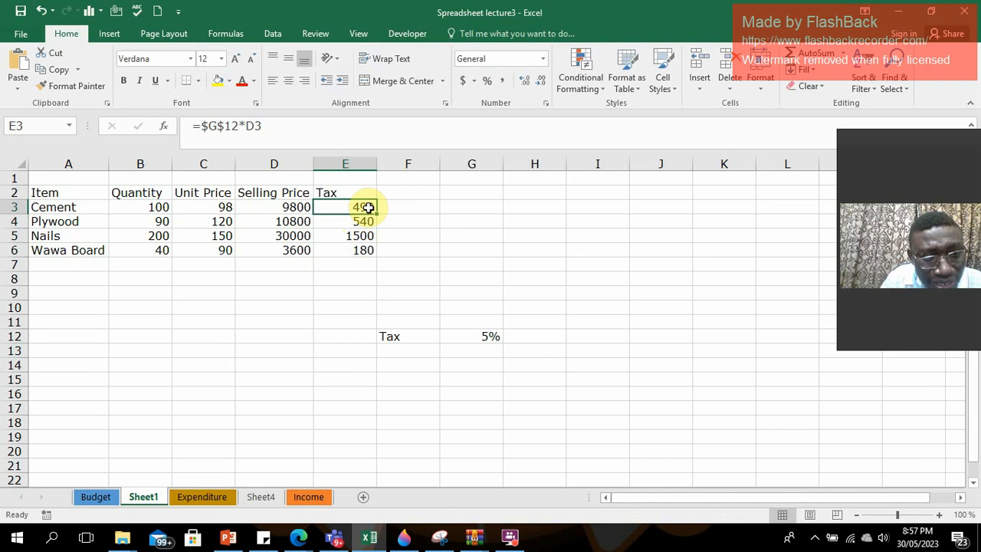
left_click(360, 219)
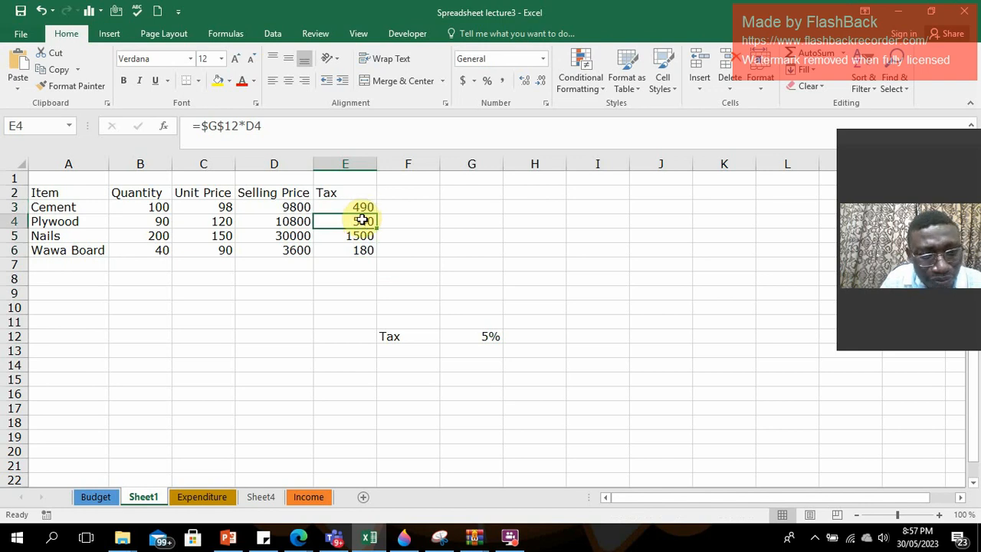
left_click(359, 234)
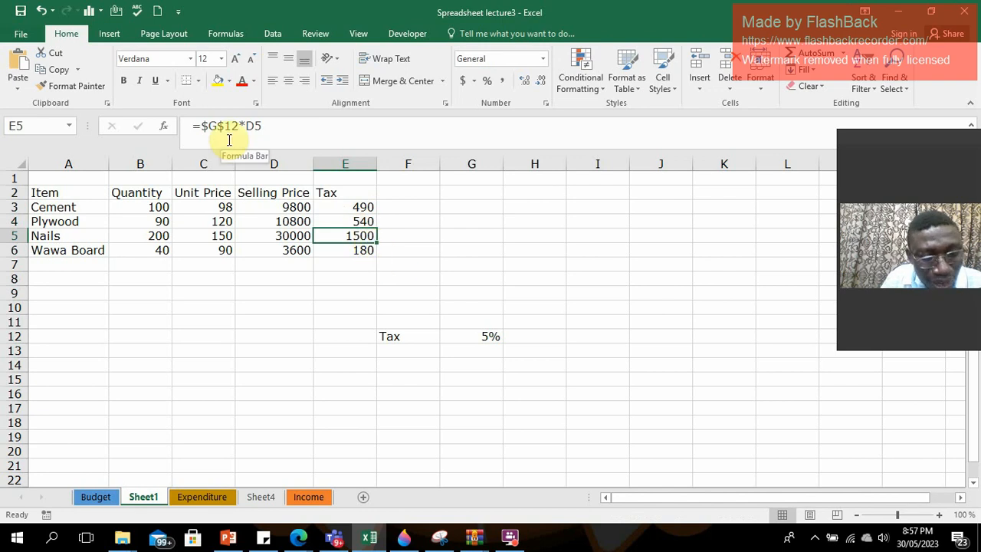
left_click(483, 336)
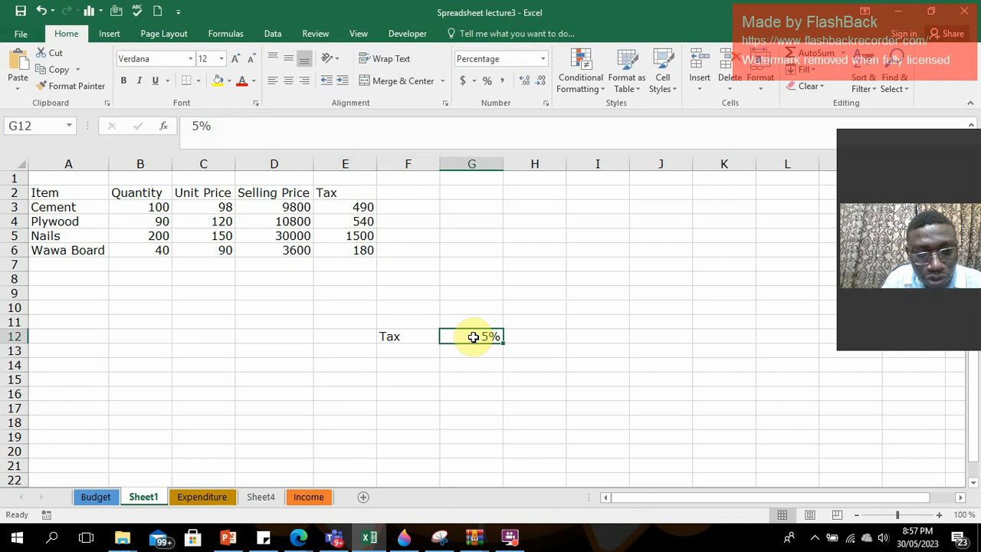
left_click(349, 207)
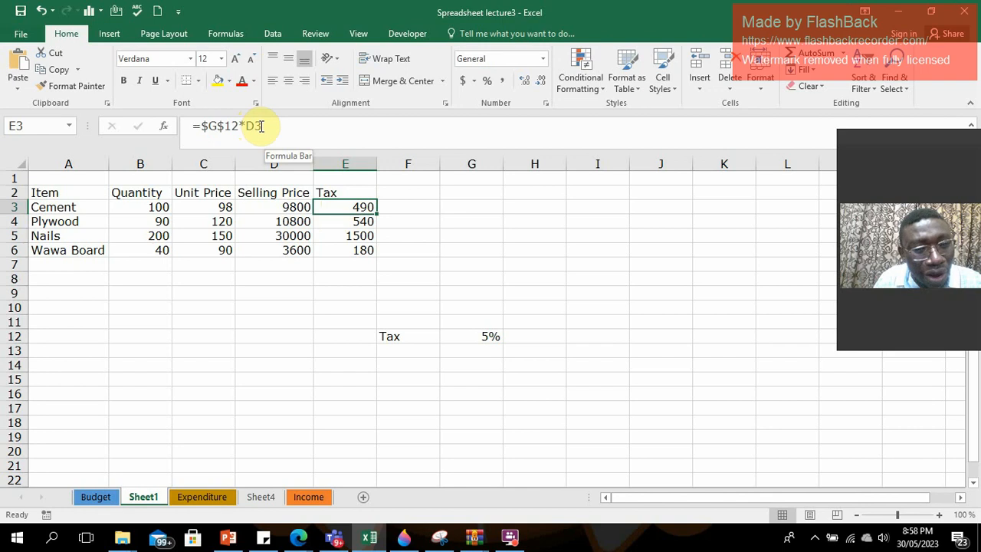
left_click(362, 220)
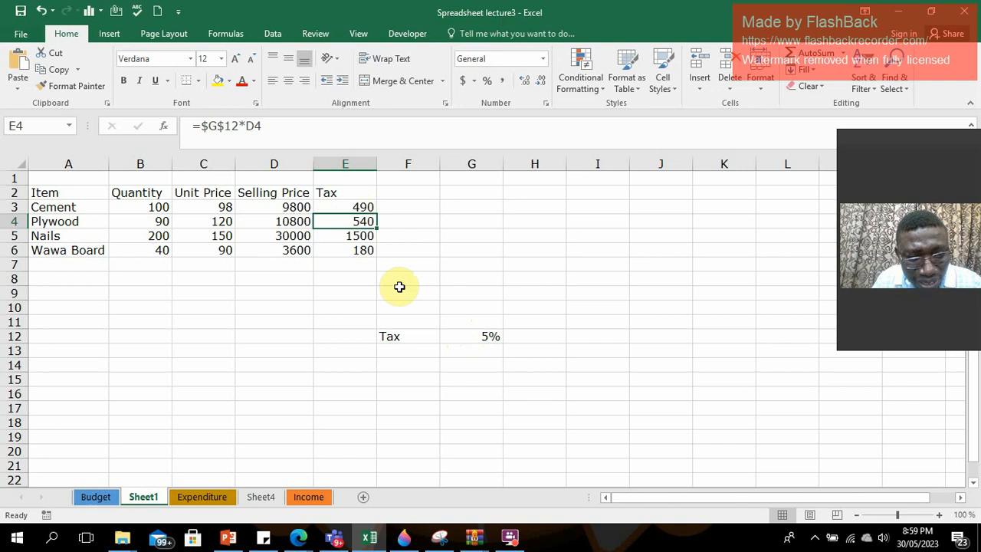
Change the tax rate in G12 to 10%.
left_click(485, 337)
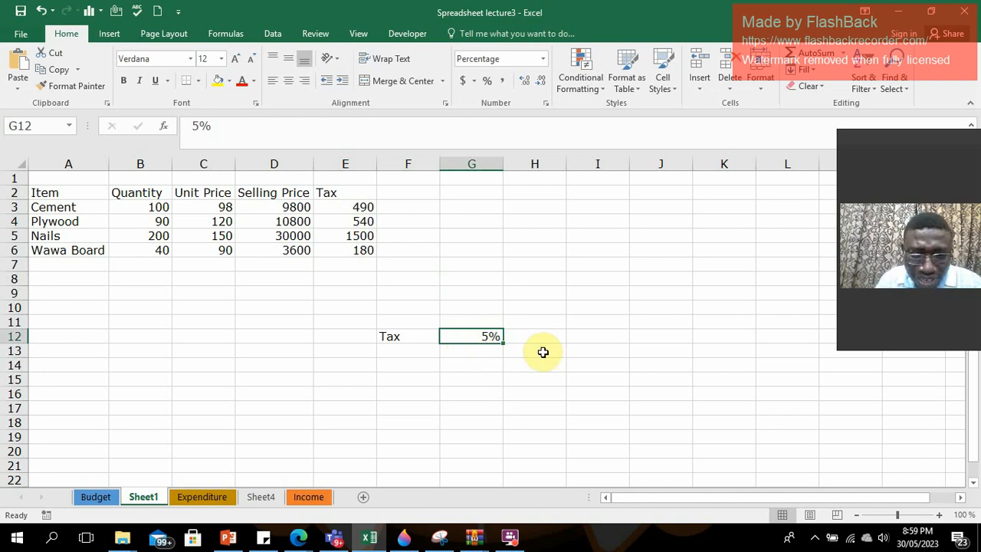
left_click(195, 127)
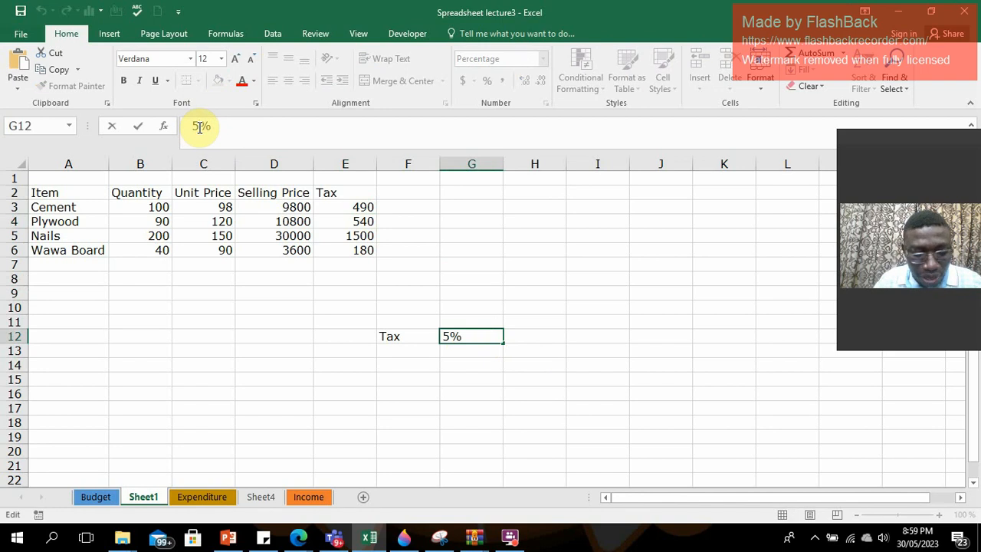
key("BackSpace")
type("10")
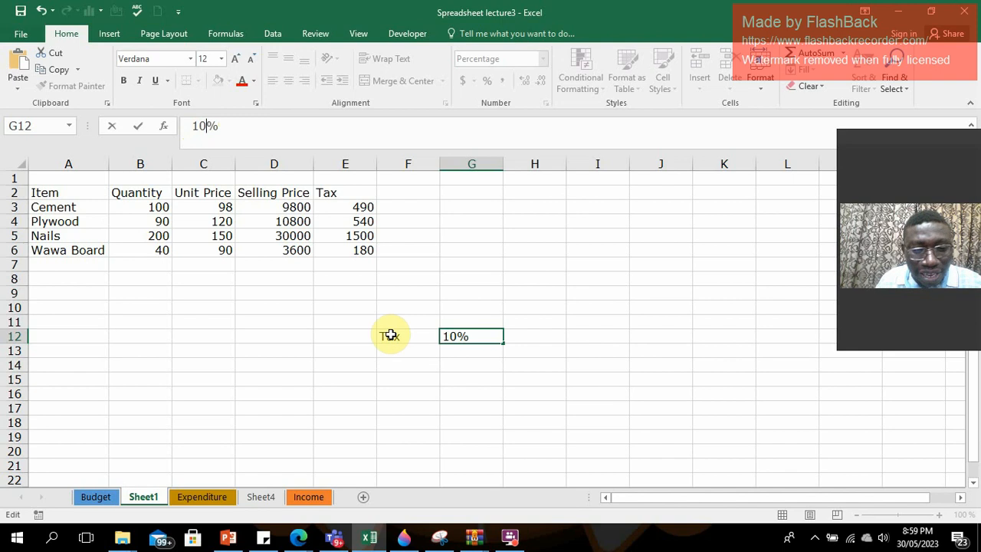
left_click(449, 354)
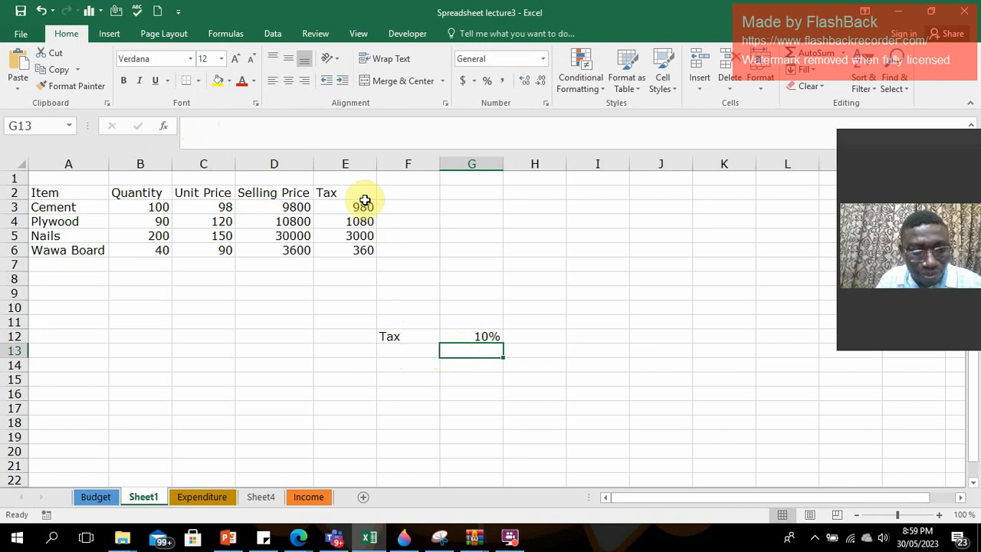
Add the column heading Tax (10%) in F2 beside the existing Tax column.
left_click(408, 196)
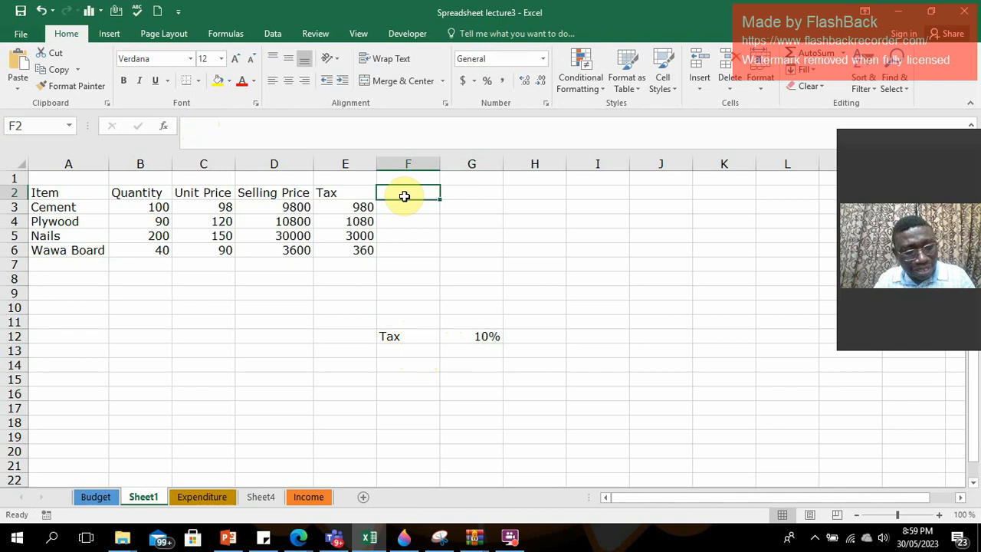
type("Ta")
key("BackSpace")
key("BackSpace")
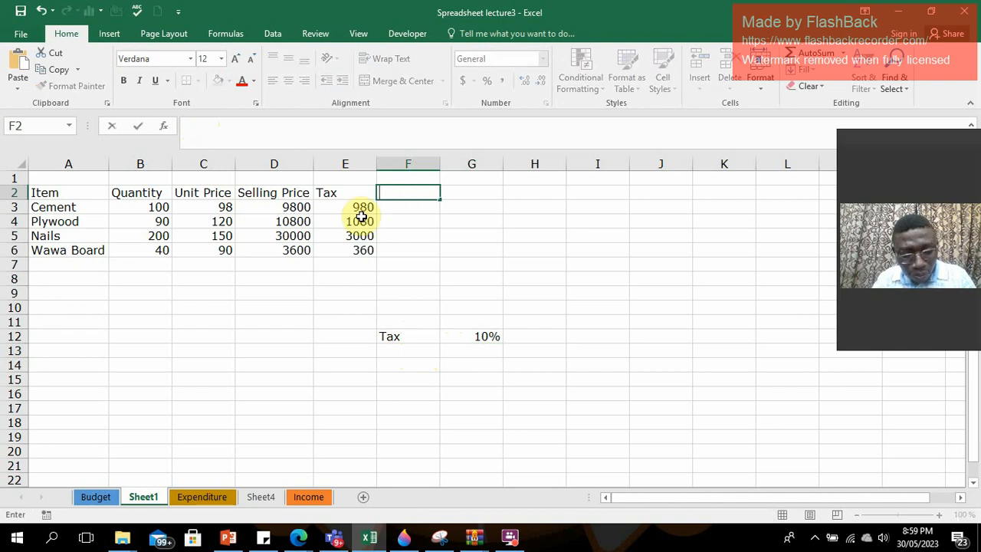
type("Tax")
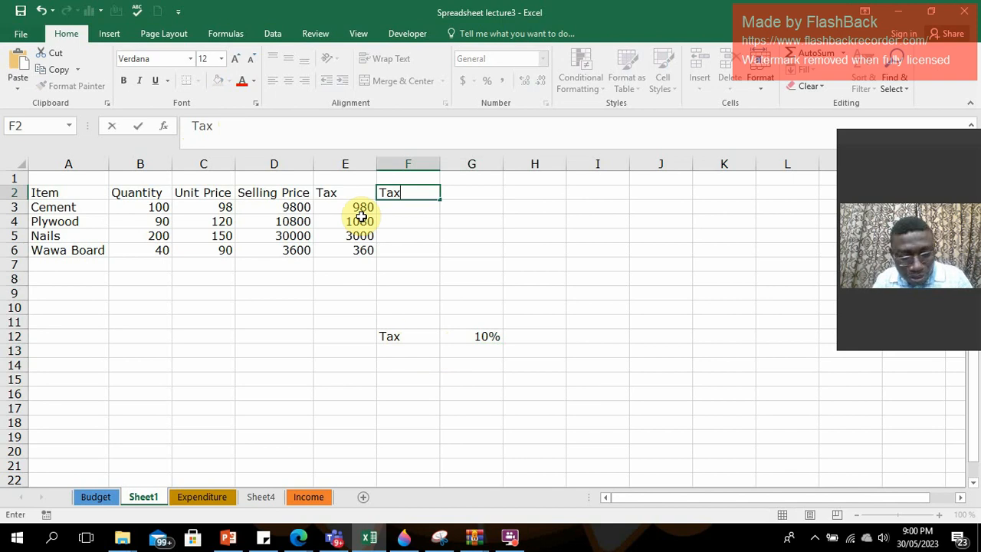
type("(")
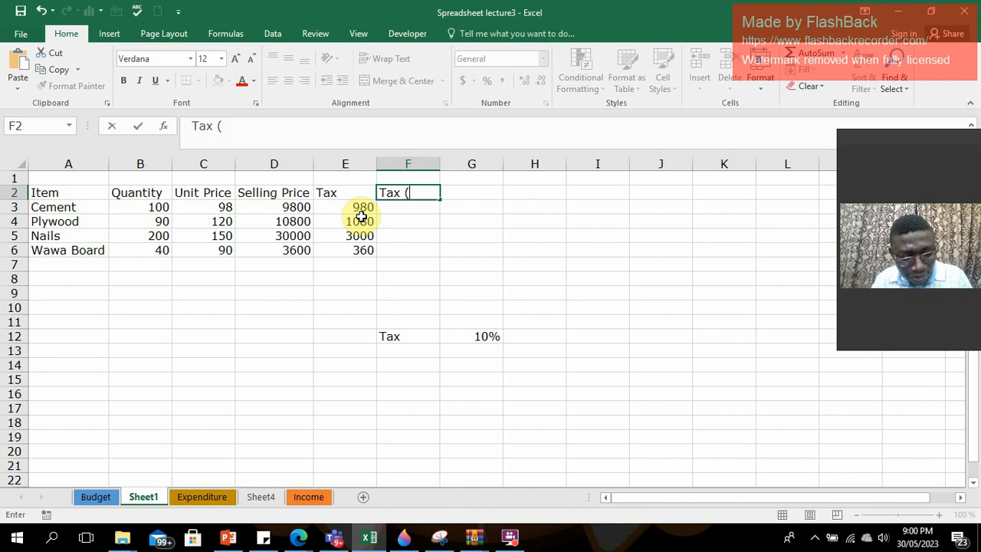
type("10")
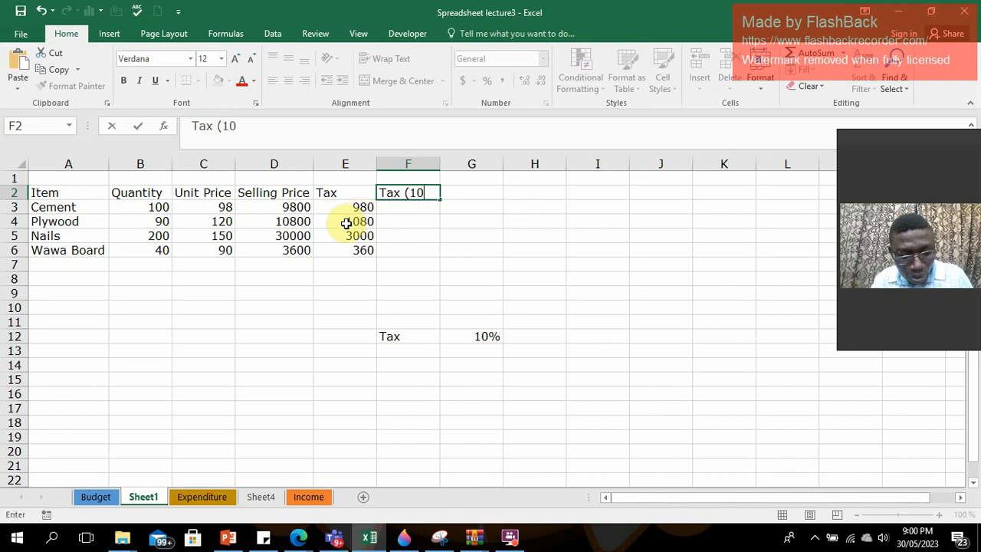
type("%")
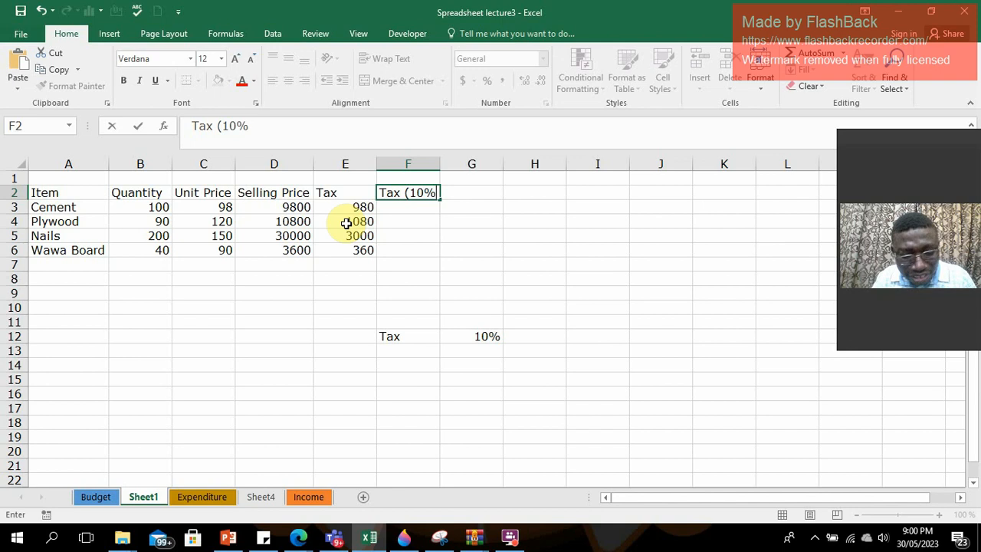
type(")")
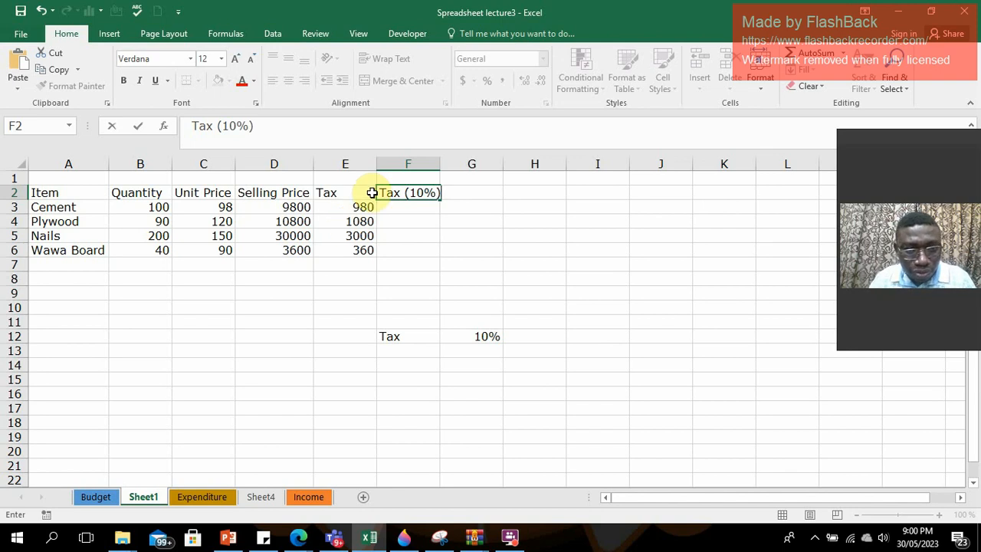
left_click(411, 212)
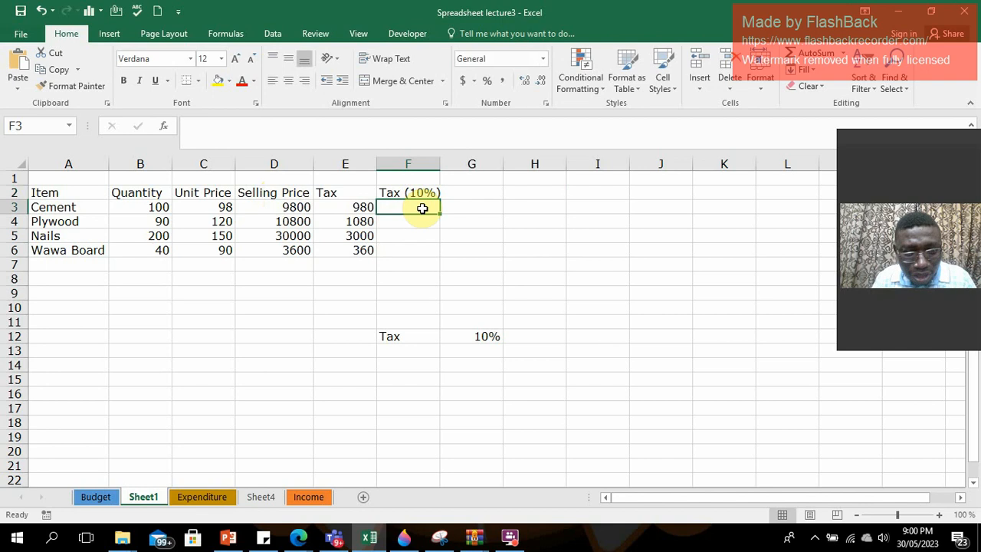
Calculate the tax in F3 with the typed-in rate formula =10%*D3 and fill it down to F6.
type("=")
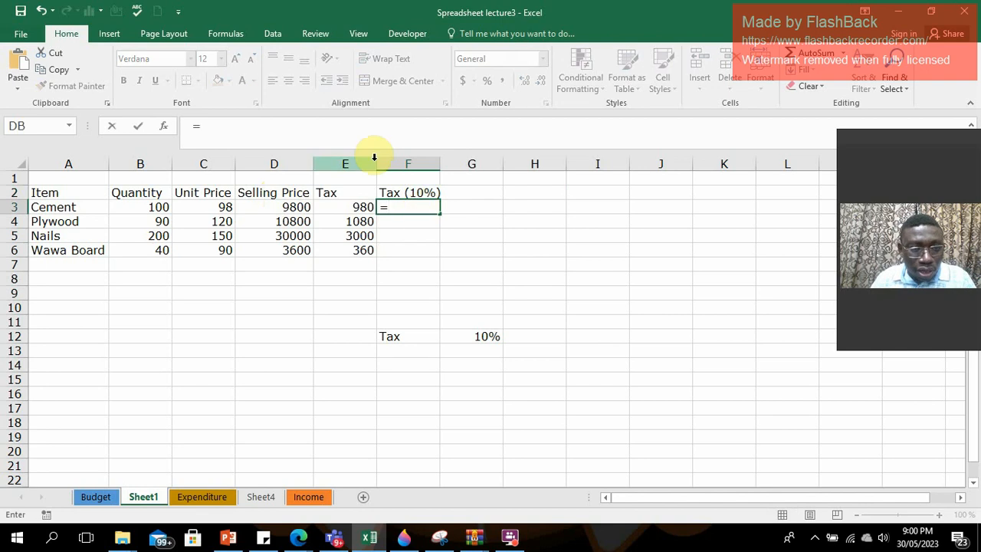
type("10%")
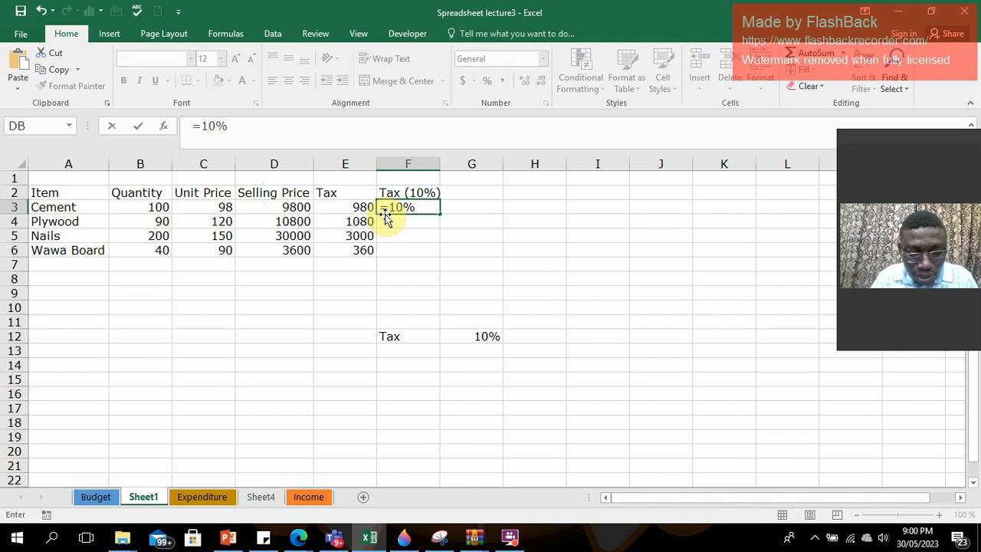
type("*")
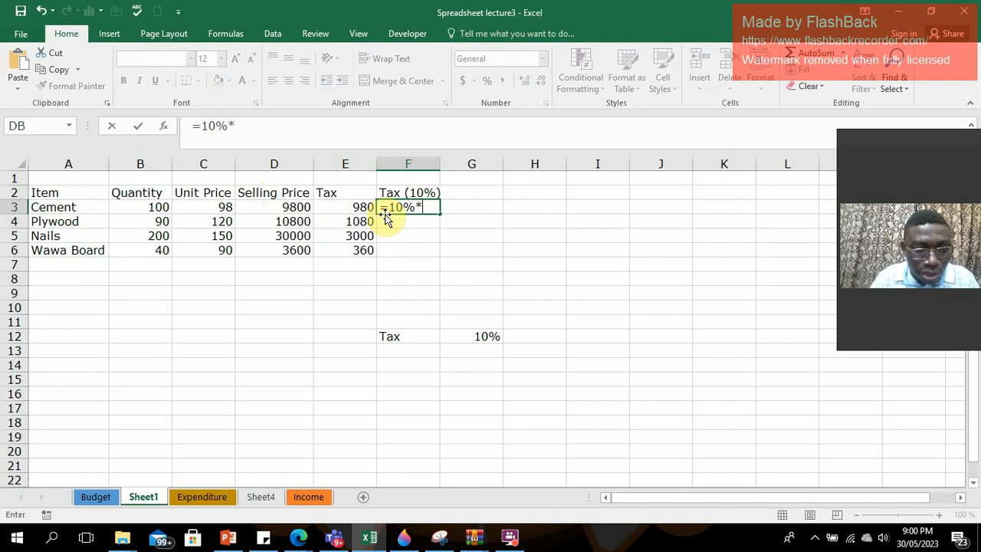
left_click(292, 207)
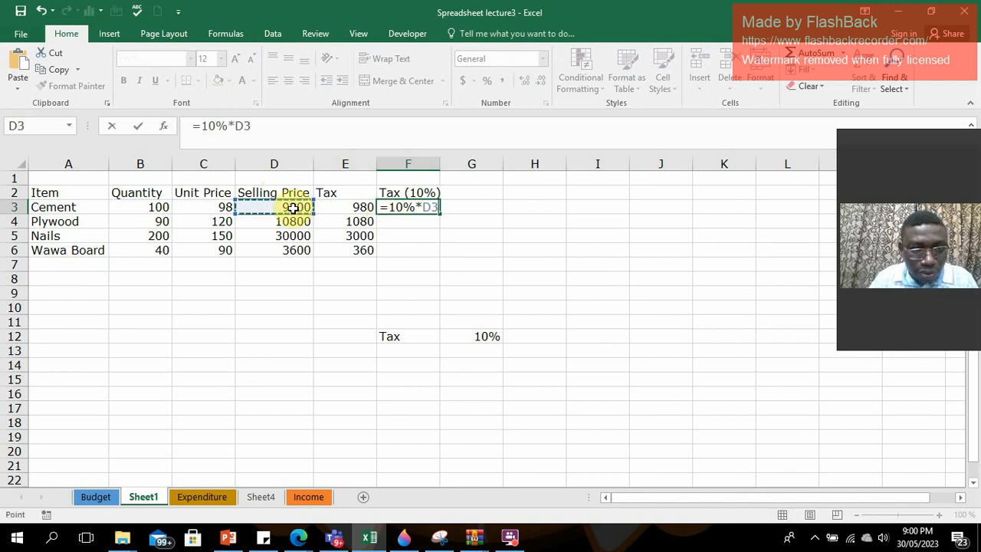
key("Return")
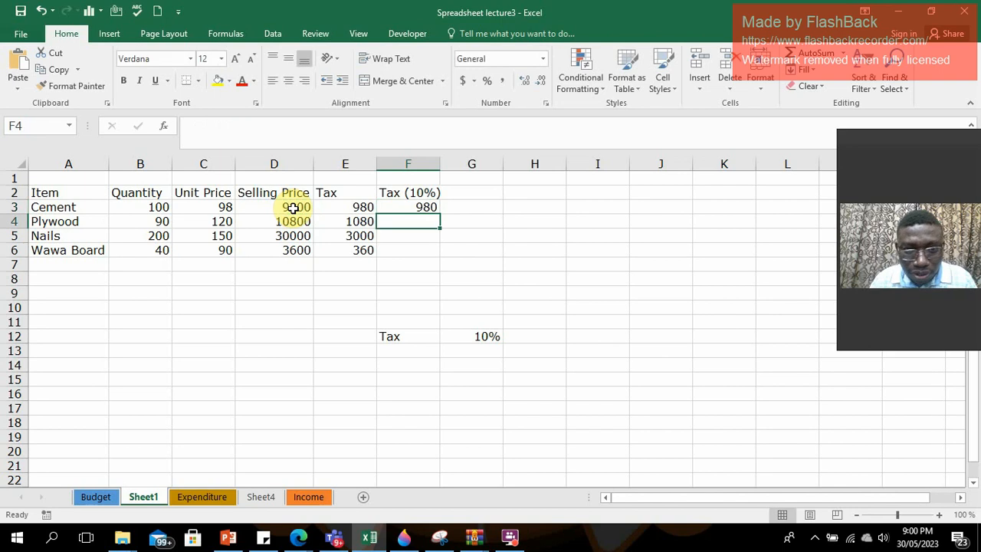
left_click(408, 207)
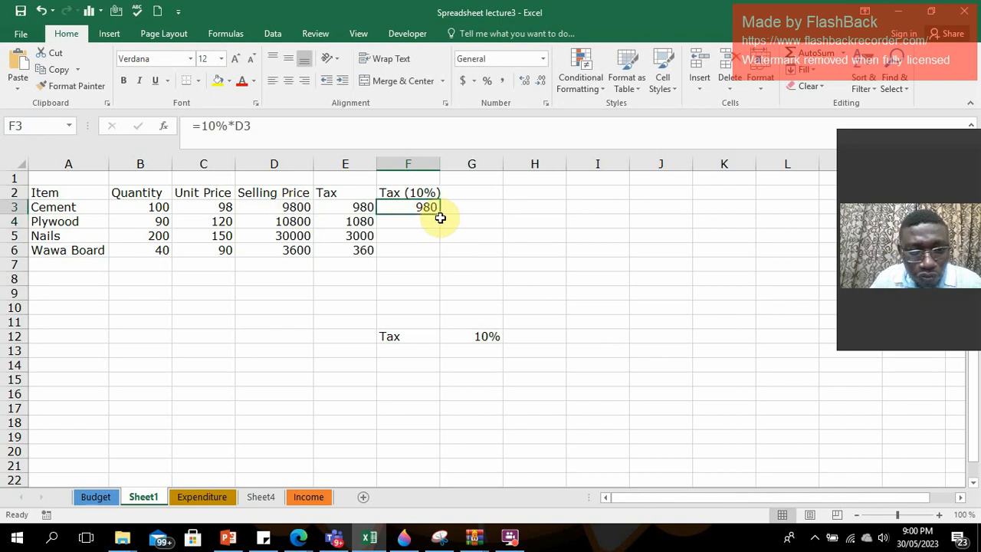
double_click(438, 213)
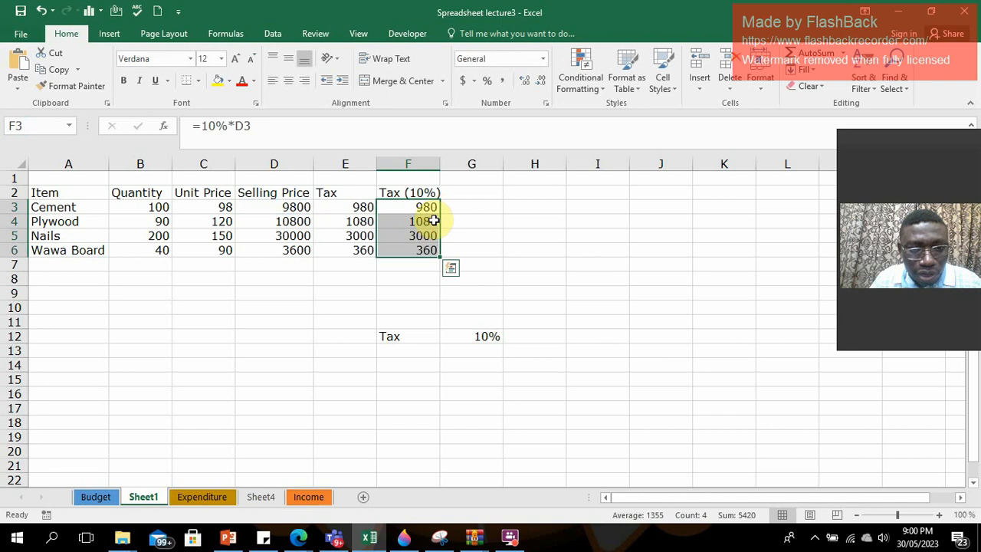
Examine the tax formulas in F3 to F6 and compare them with the tax rate cell G12.
left_click(429, 210)
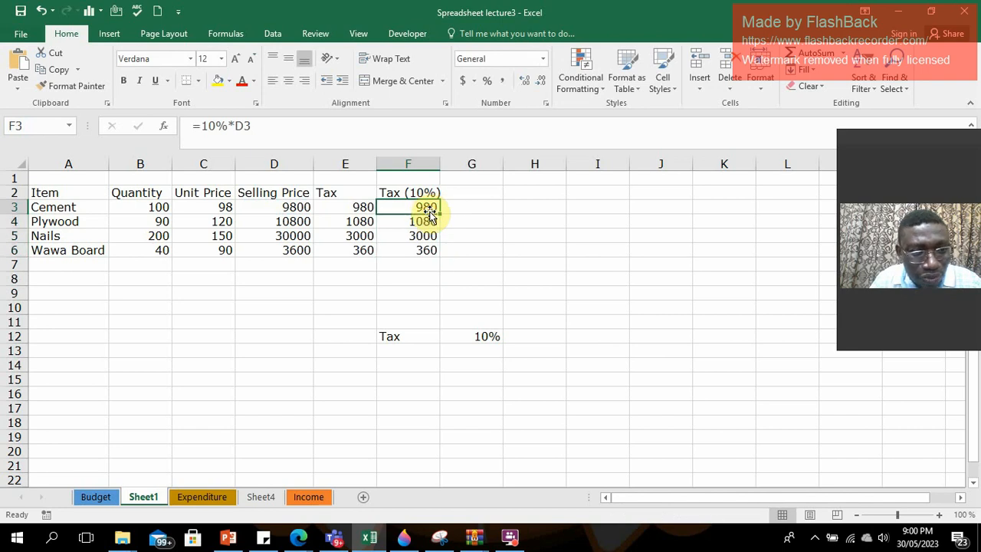
left_click(427, 221)
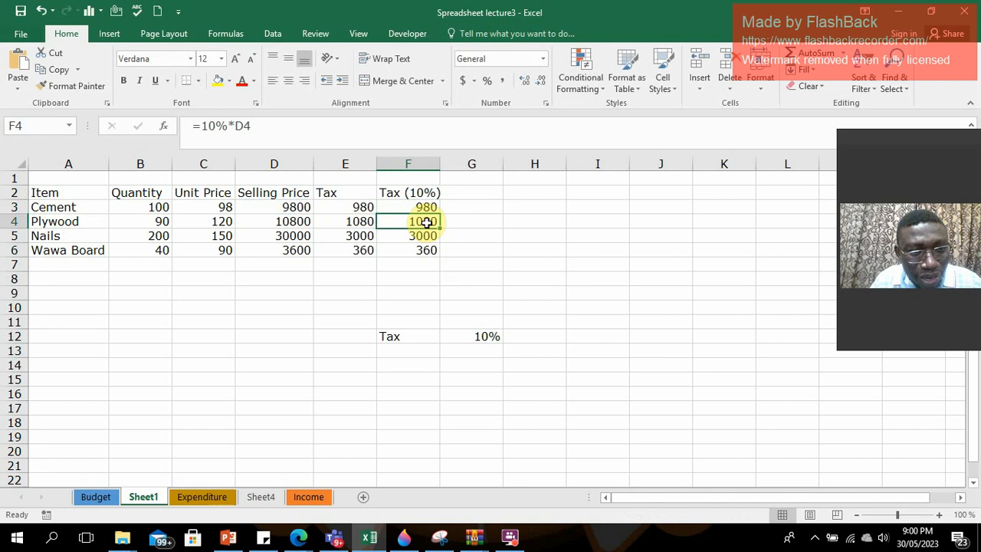
left_click(421, 234)
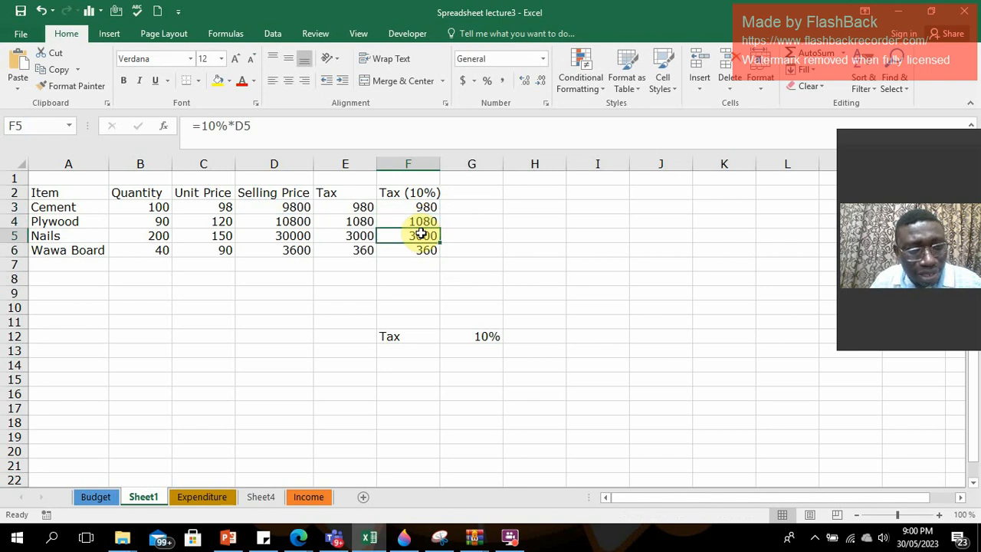
left_click(421, 249)
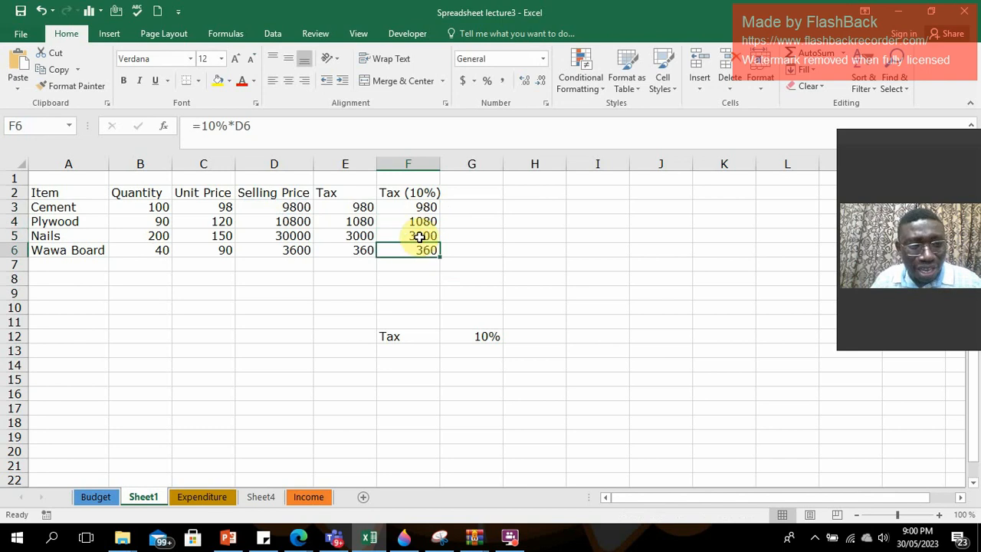
left_click(412, 208)
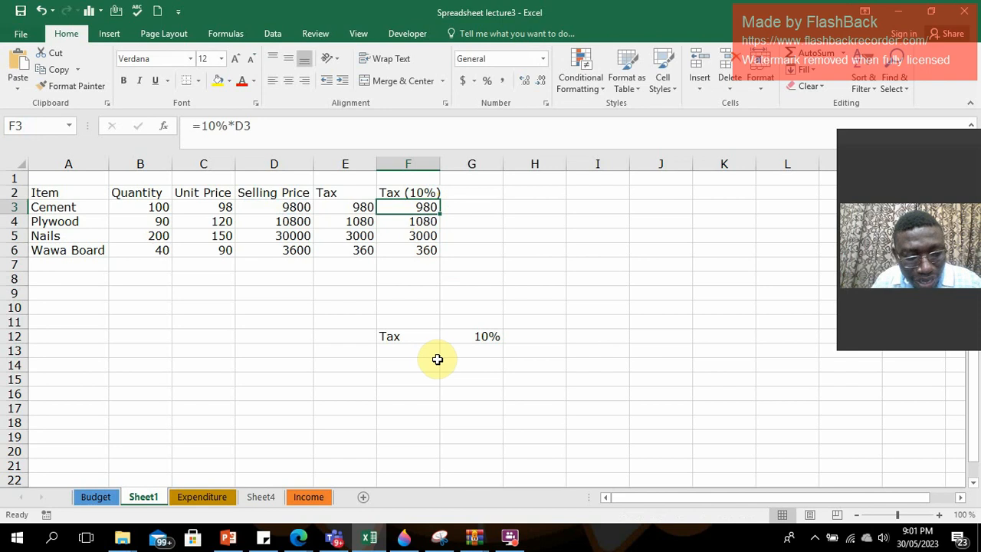
left_click(488, 335)
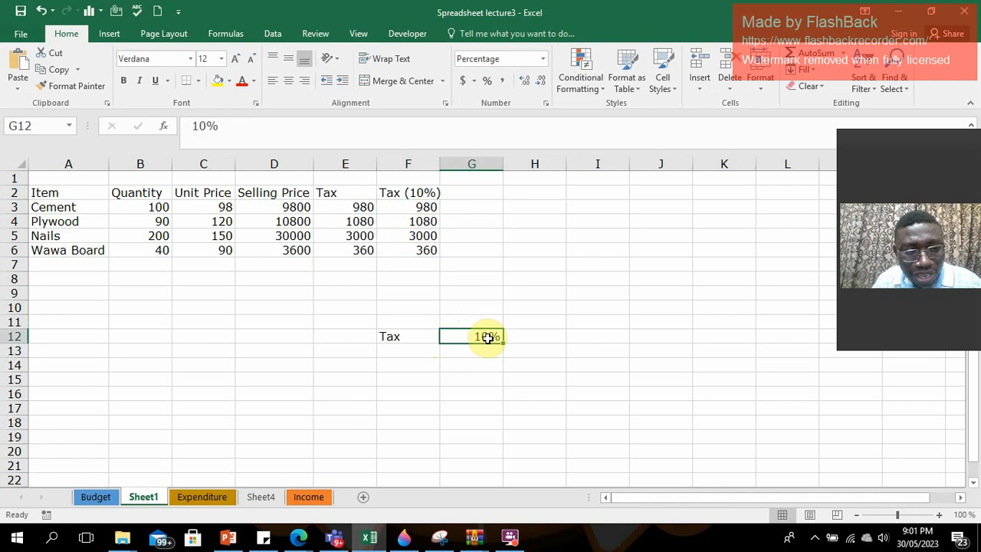
Change the rate in the F3 formula to 11% so it reads =11%*D3, and fill it down to F6.
left_click(429, 213)
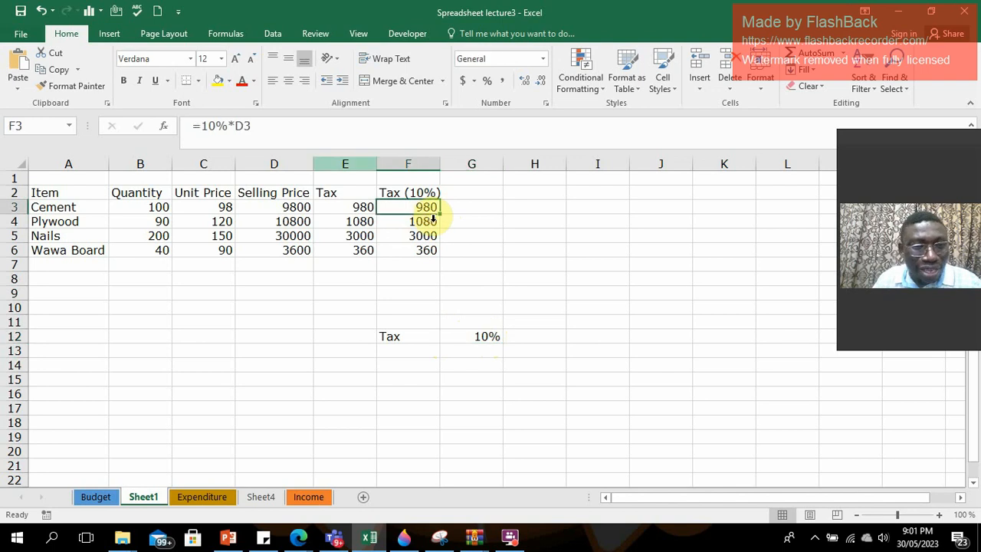
left_click(218, 125)
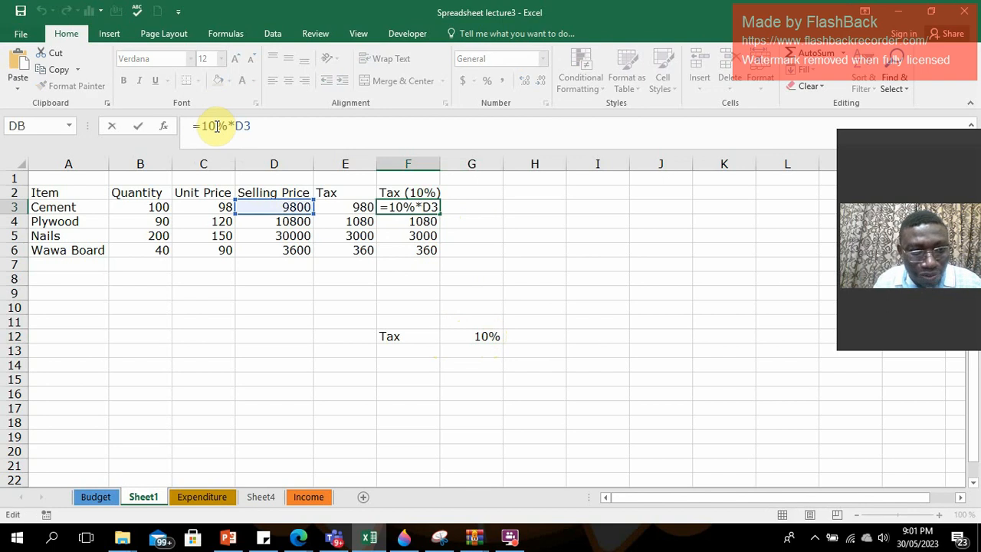
key("BackSpace")
type("1")
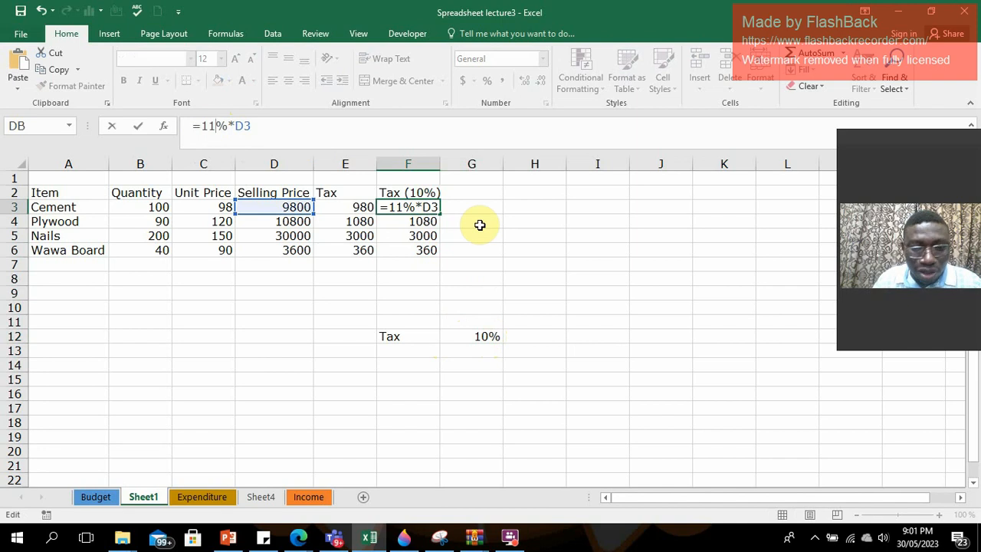
key("Return")
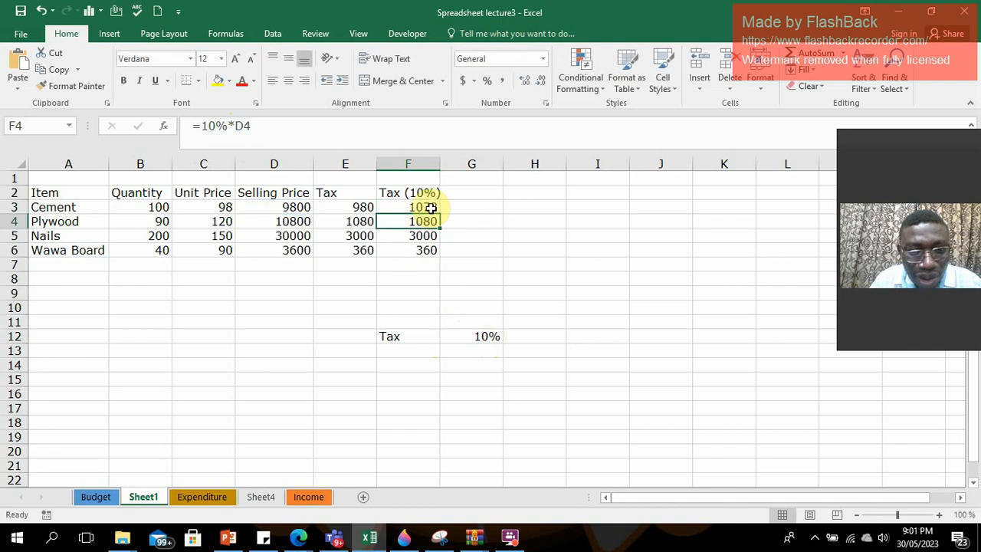
left_click(430, 208)
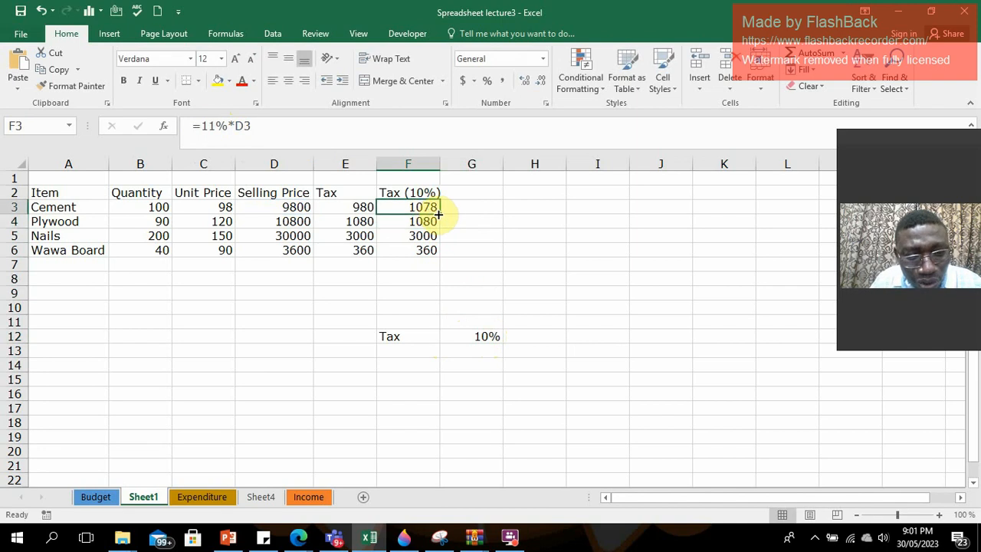
left_click_drag(439, 214, 439, 253)
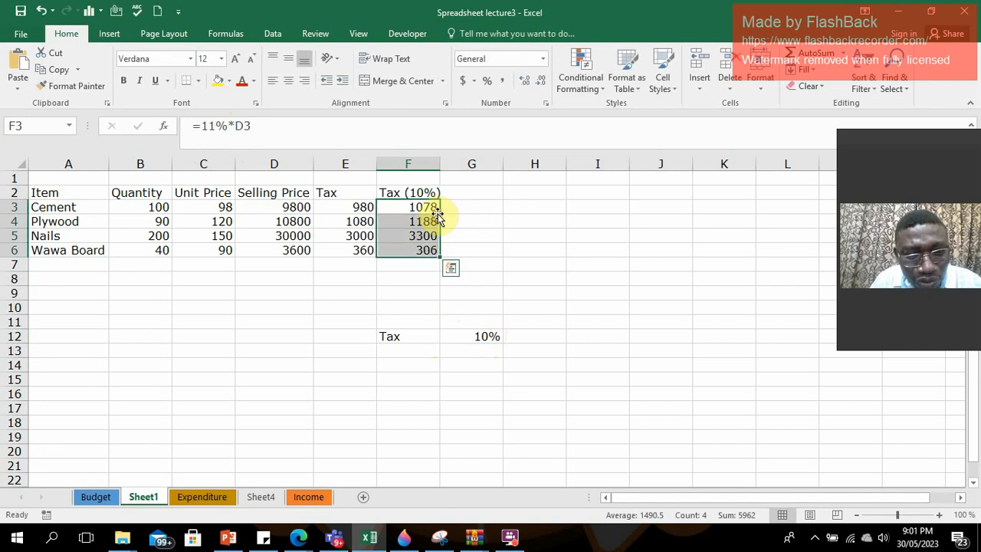
Change the tax rate in G12 to 12%.
left_click(474, 334)
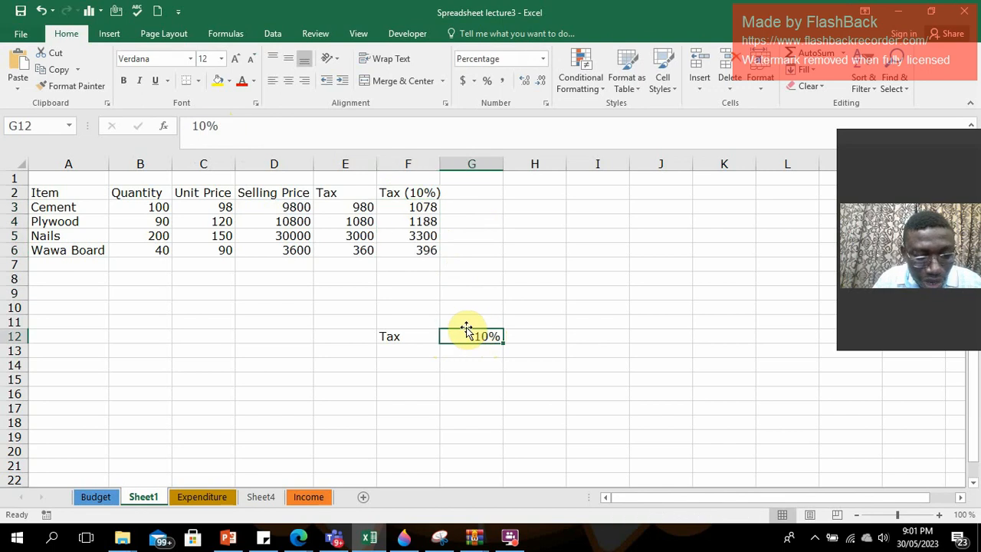
left_click(207, 125)
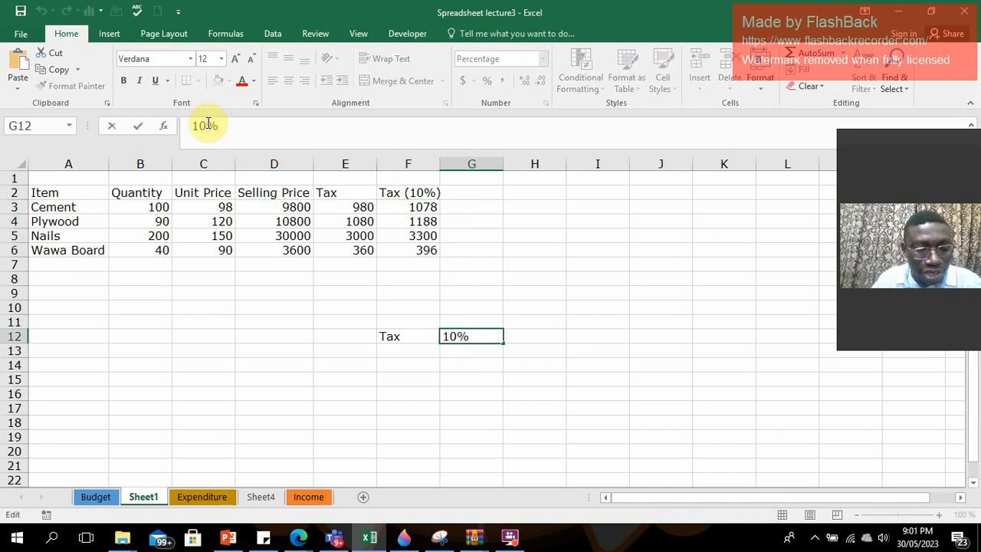
key("BackSpace")
type("2")
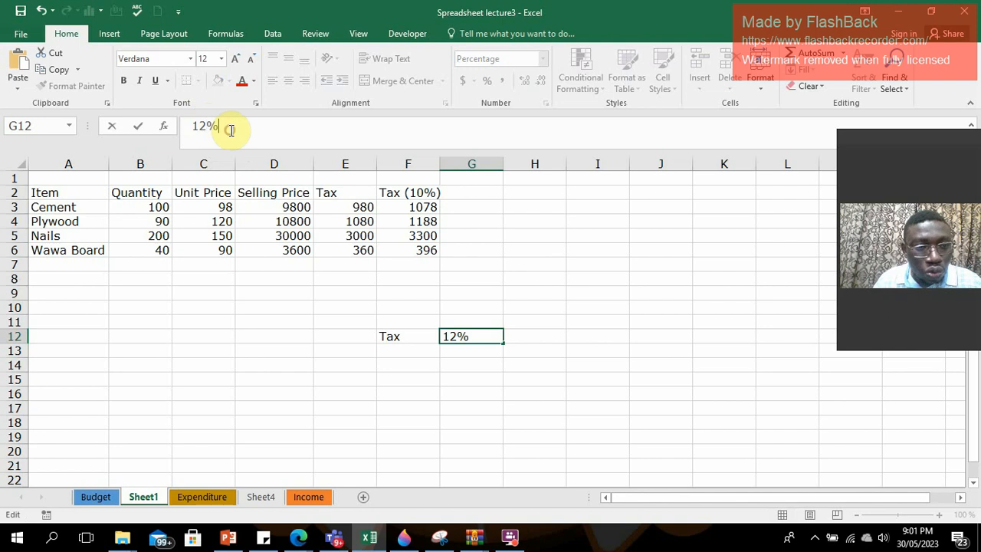
key("Return")
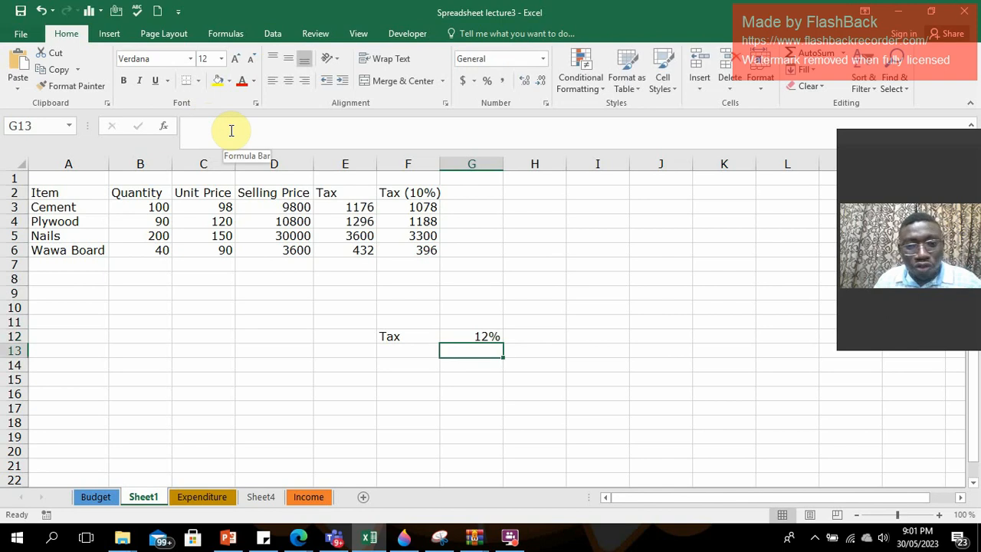